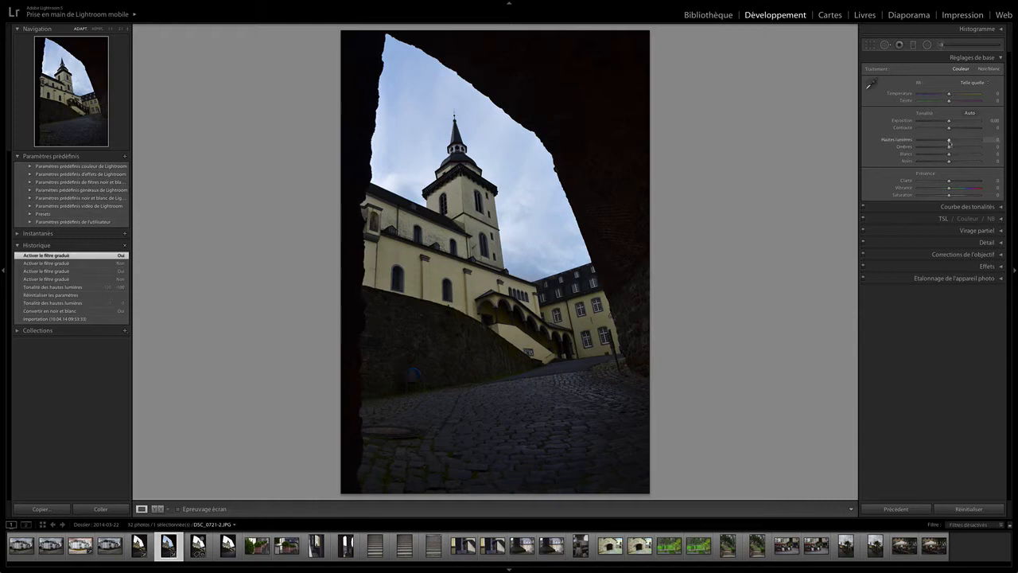
# - Set Hautes lumières to -100, Ombres to +100, Blancs to +71 and Noirs to -30, and compare the photo before and after
pyautogui.moveTo(950, 143); pyautogui.dragTo(982, 149)
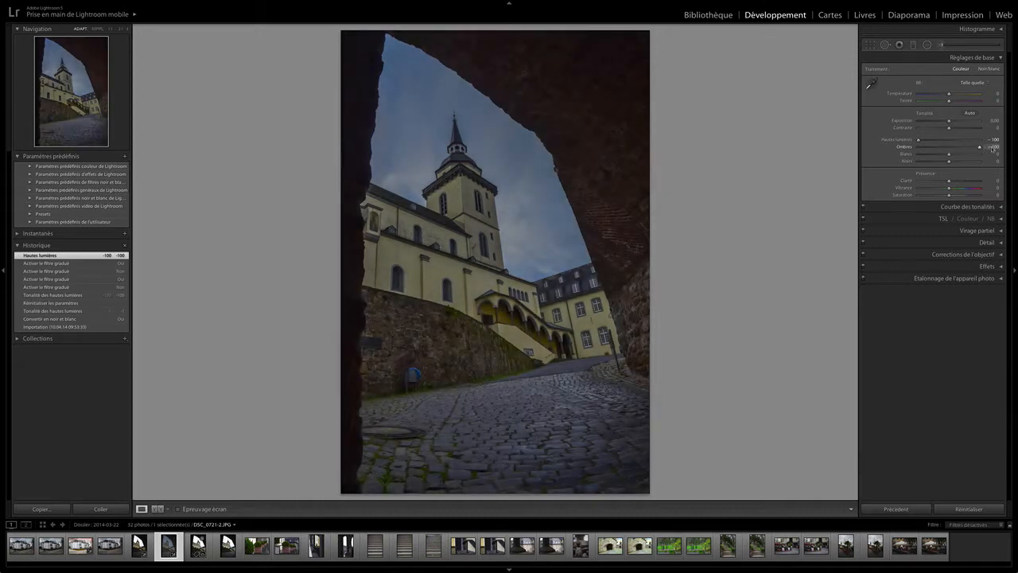
pyautogui.moveTo(981, 148); pyautogui.dragTo(940, 163)
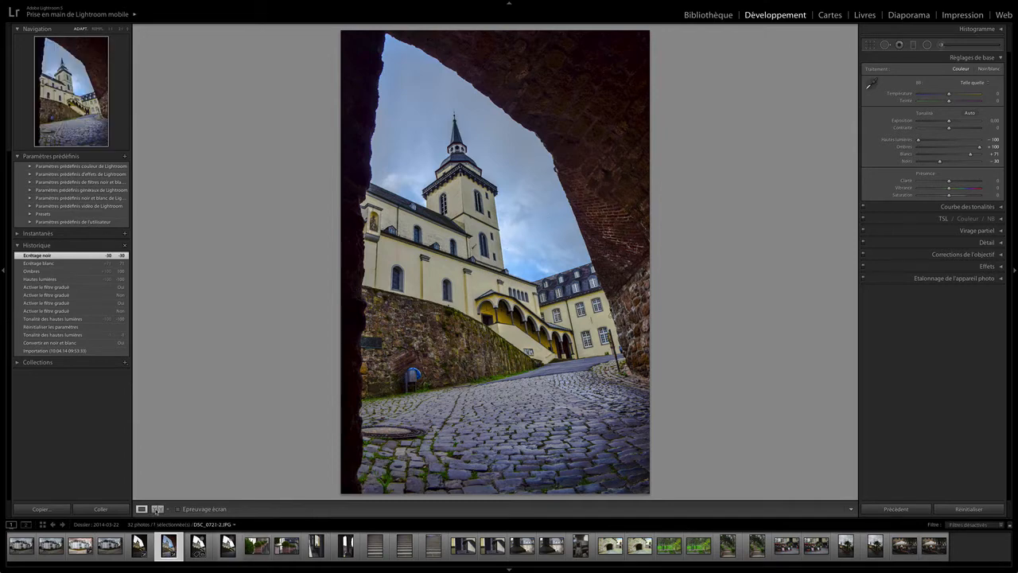
pyautogui.click(157, 508)
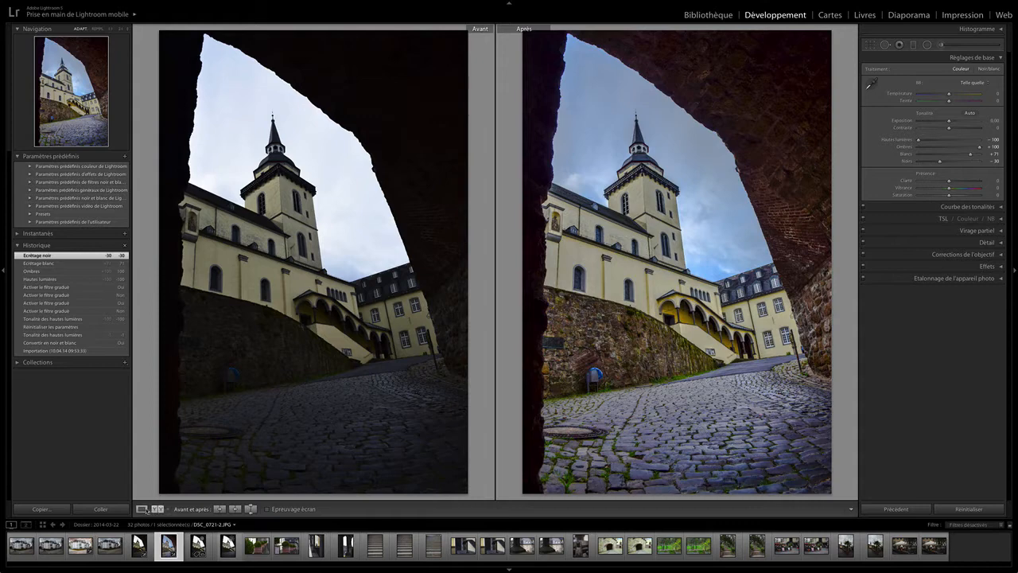
pyautogui.click(141, 509)
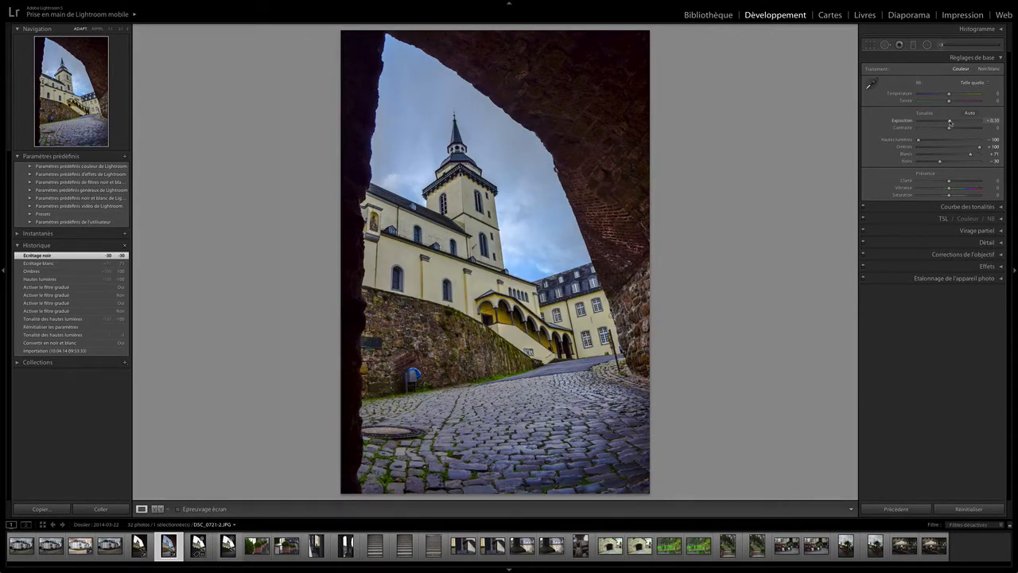
# - Raise the photo's overall Exposition to +0.90 and compare the before and after versions side by side
pyautogui.moveTo(950, 123); pyautogui.dragTo(954, 122)
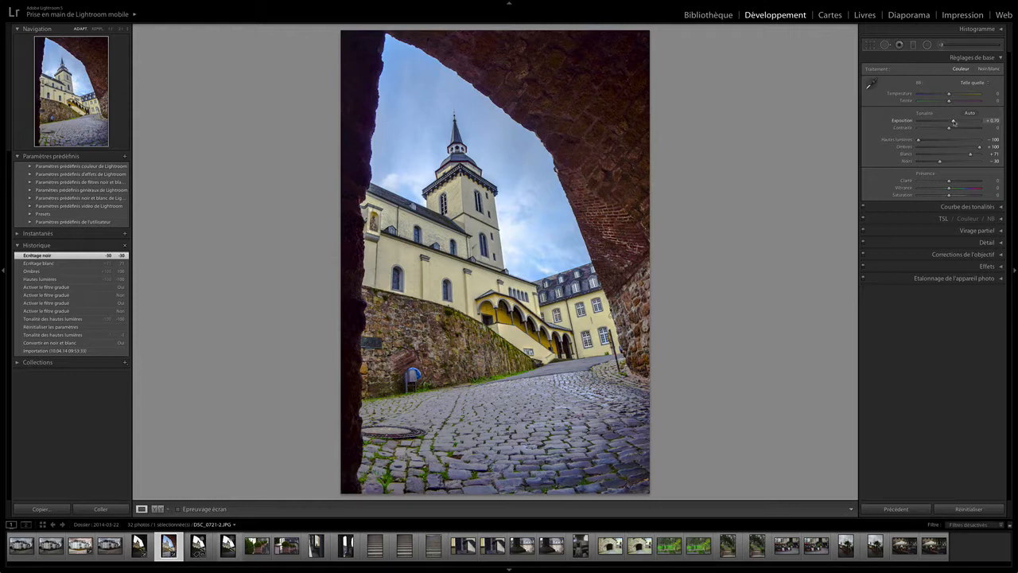
pyautogui.moveTo(954, 122); pyautogui.dragTo(956, 123)
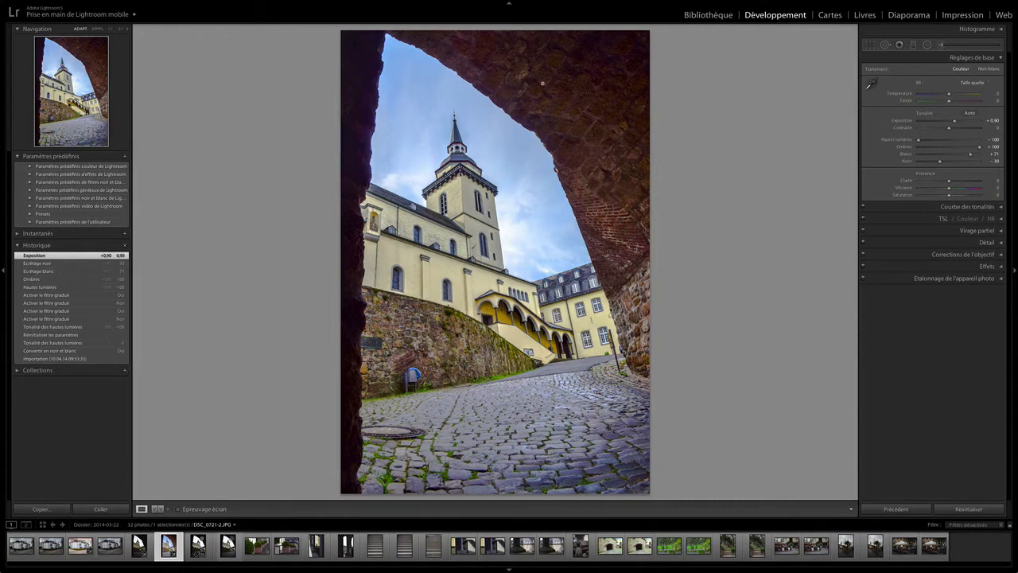
pyautogui.click(158, 508)
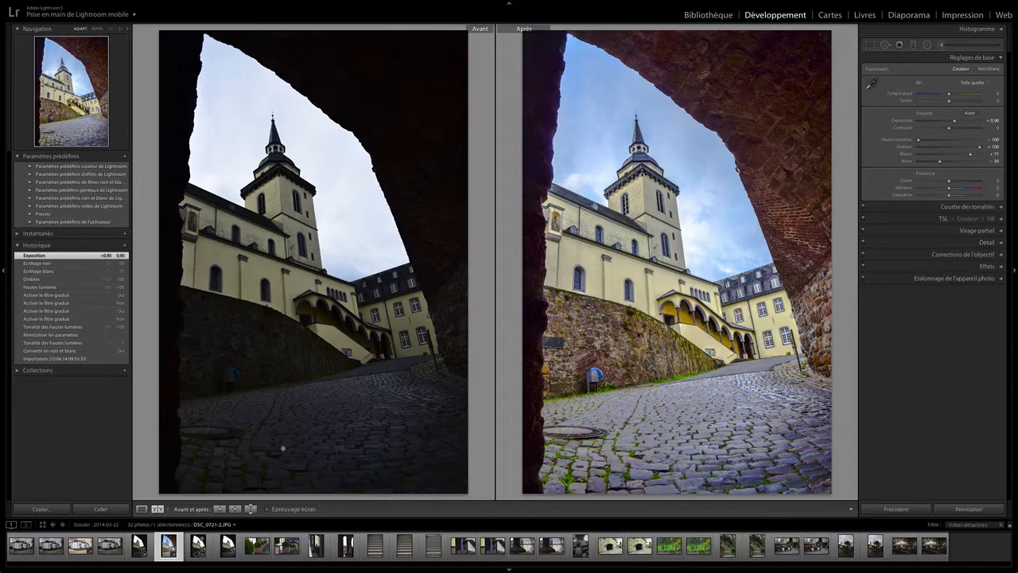
pyautogui.click(142, 508)
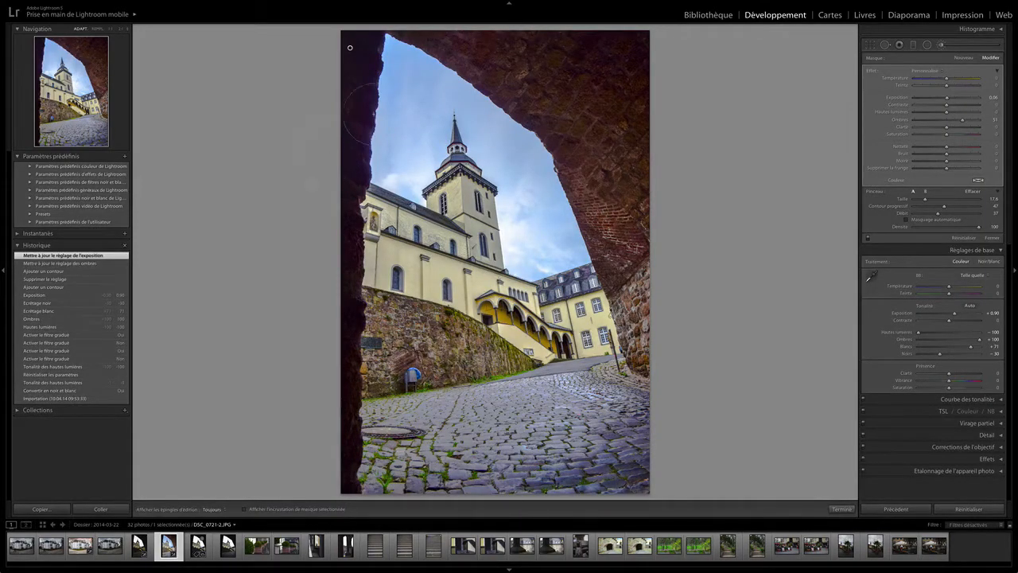
# - Add a graduated filter with the Exposition effect slanting down from the top of the photo and set its exposure to 0.90
pyautogui.click(913, 46)
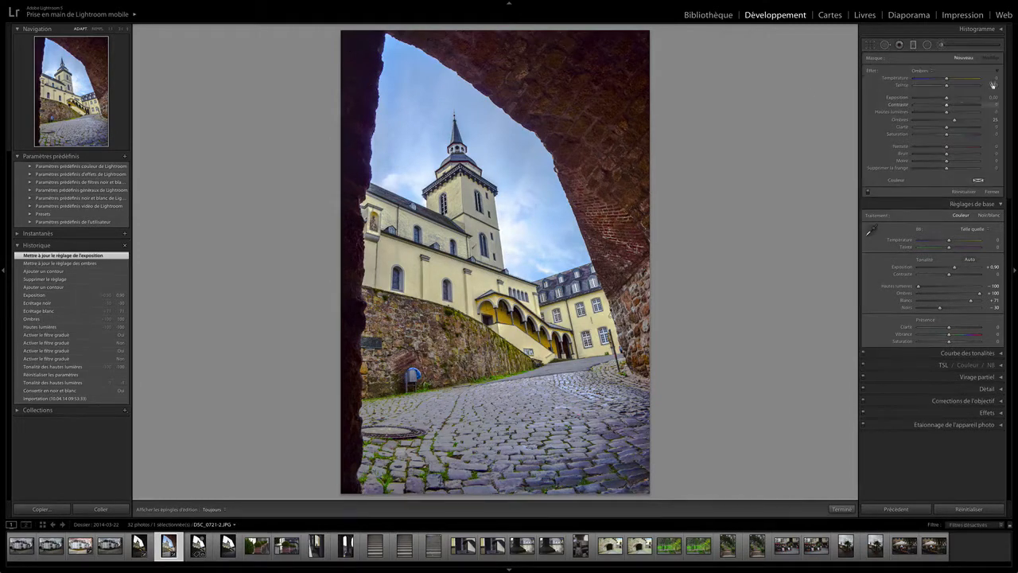
pyautogui.click(930, 71)
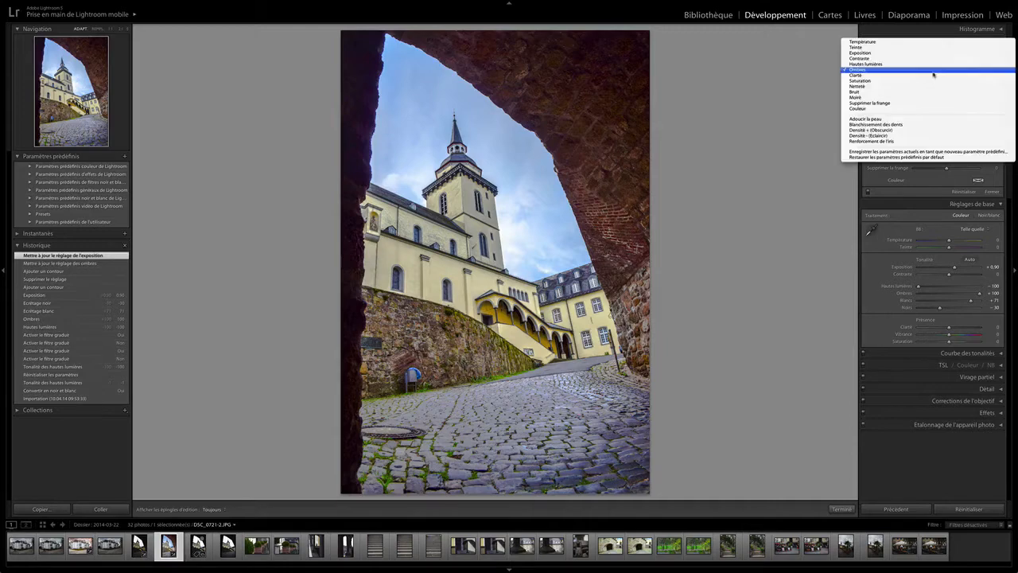
pyautogui.click(876, 53)
pyautogui.moveTo(432, 38); pyautogui.dragTo(404, 156)
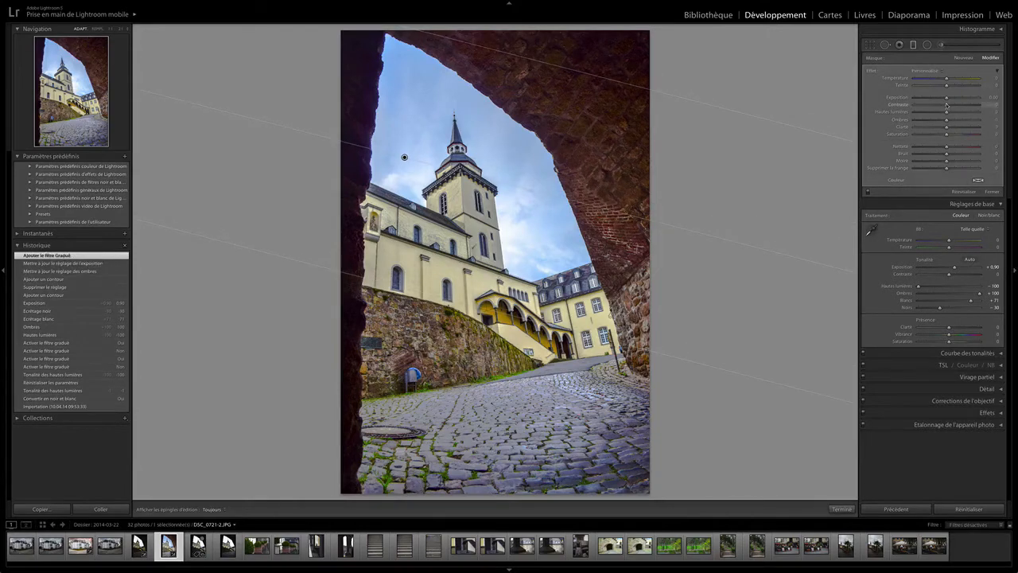
pyautogui.moveTo(947, 98); pyautogui.dragTo(958, 100)
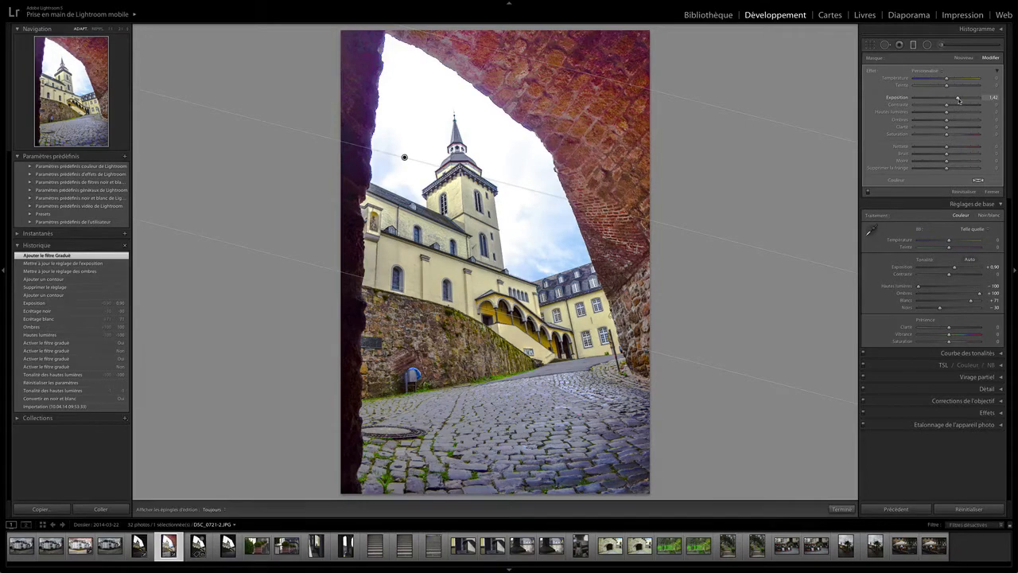
pyautogui.moveTo(958, 100); pyautogui.dragTo(954, 100)
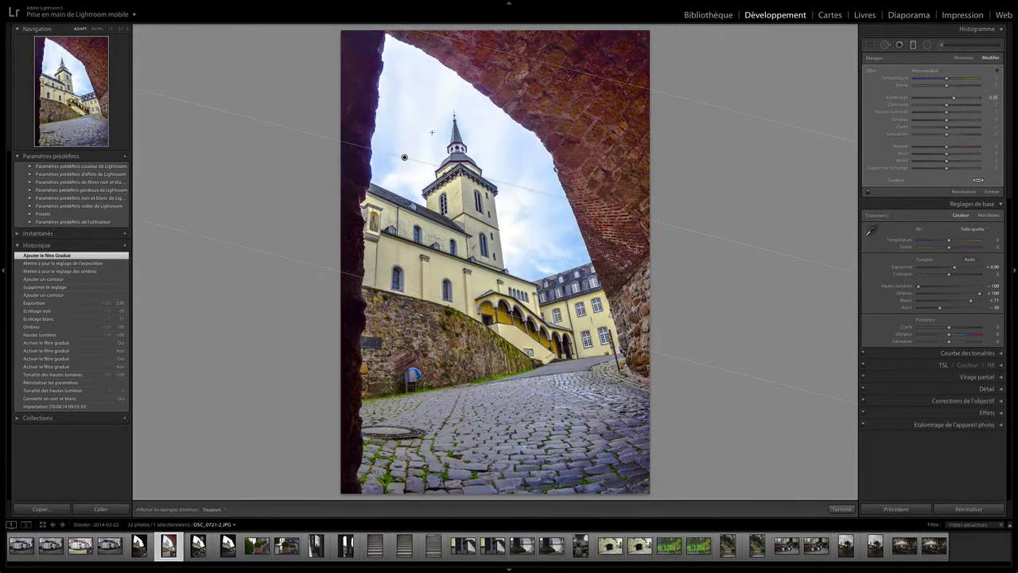
# - Move the graduated filter onto the upper-right stone arch, rotate it to follow the arch's slope, and finish editing it
pyautogui.moveTo(404, 157); pyautogui.dragTo(603, 59)
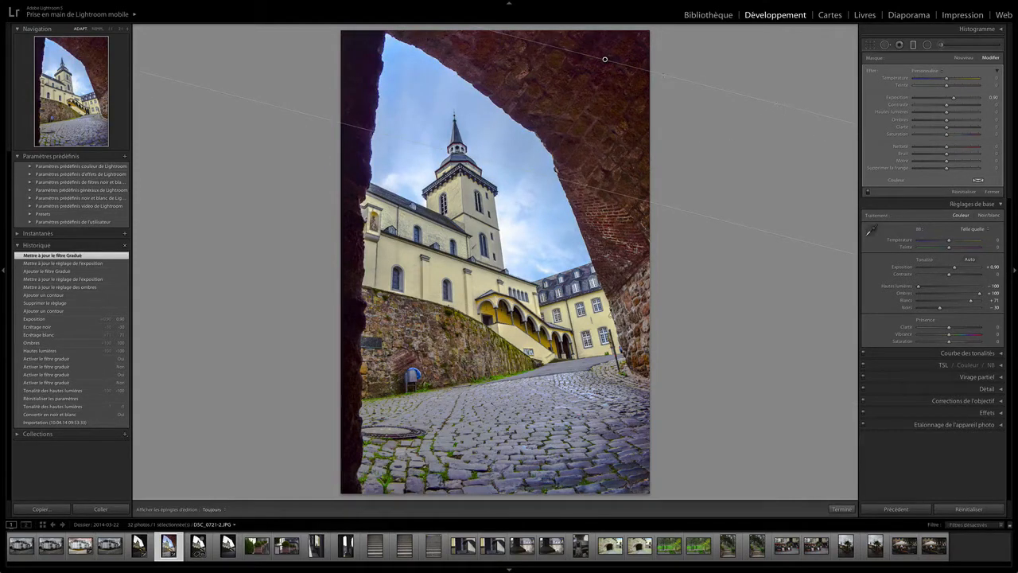
pyautogui.moveTo(680, 78); pyautogui.dragTo(664, 128)
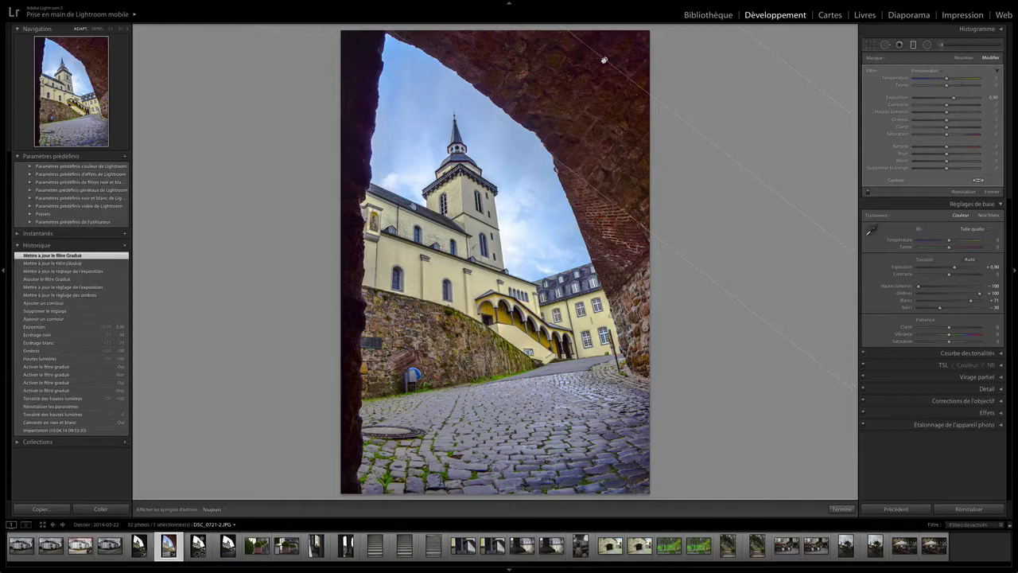
pyautogui.moveTo(604, 59); pyautogui.dragTo(564, 89)
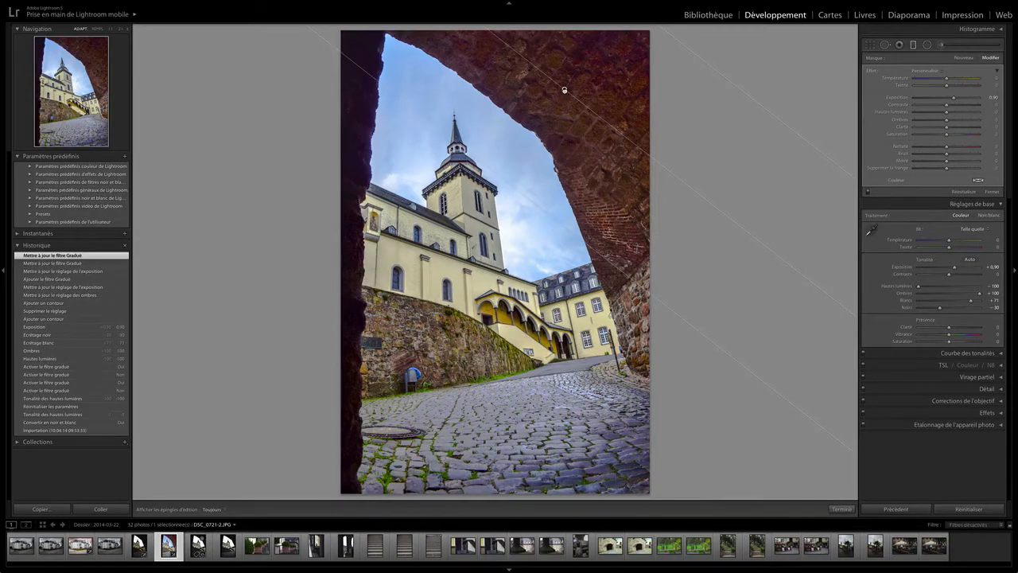
pyautogui.moveTo(564, 90); pyautogui.dragTo(564, 90)
pyautogui.click(842, 509)
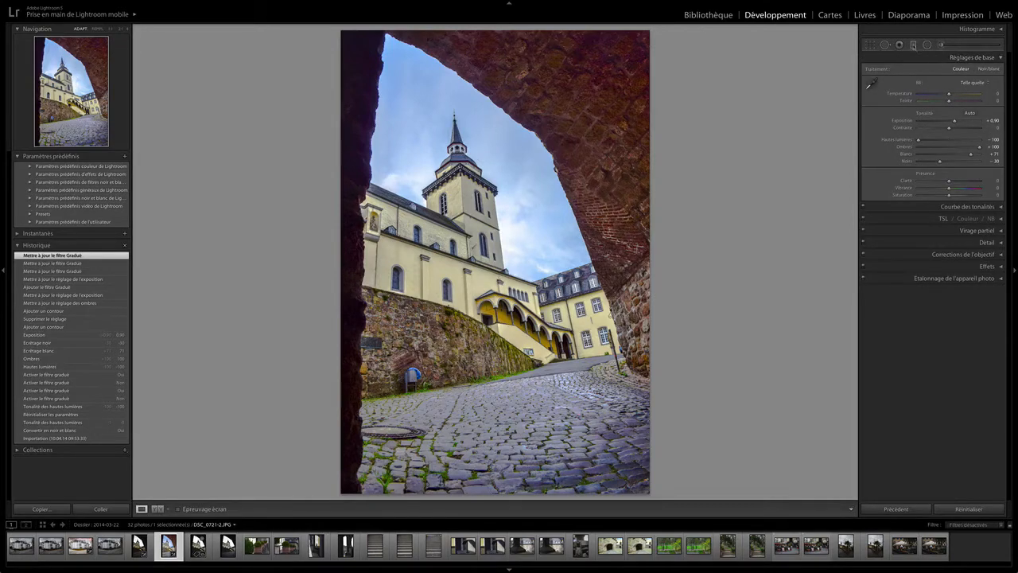
# - Add a second, vertical graduated filter over the dark left edge of the arch and raise its exposure to 1.86
pyautogui.click(913, 45)
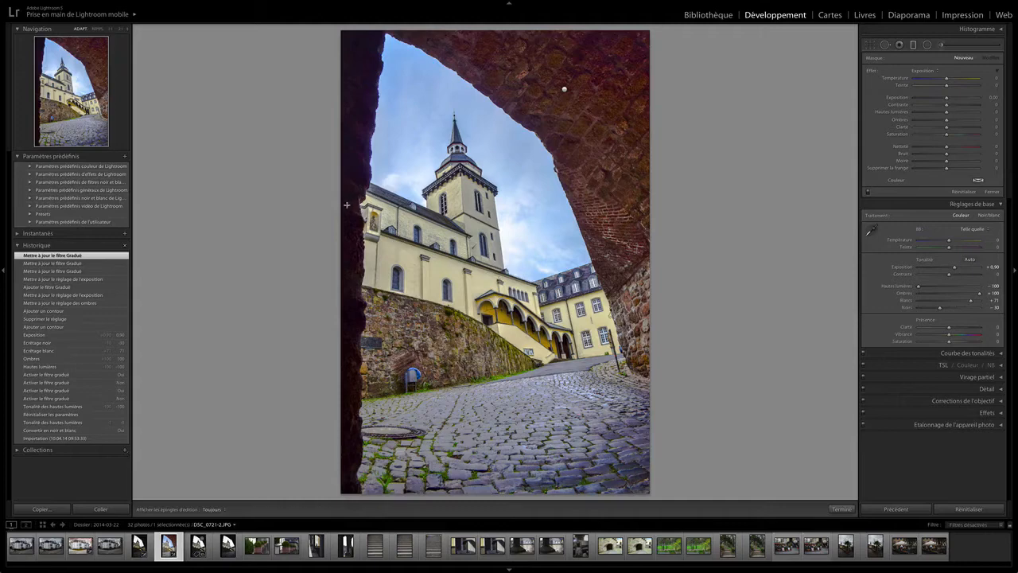
pyautogui.moveTo(338, 208); pyautogui.dragTo(367, 206)
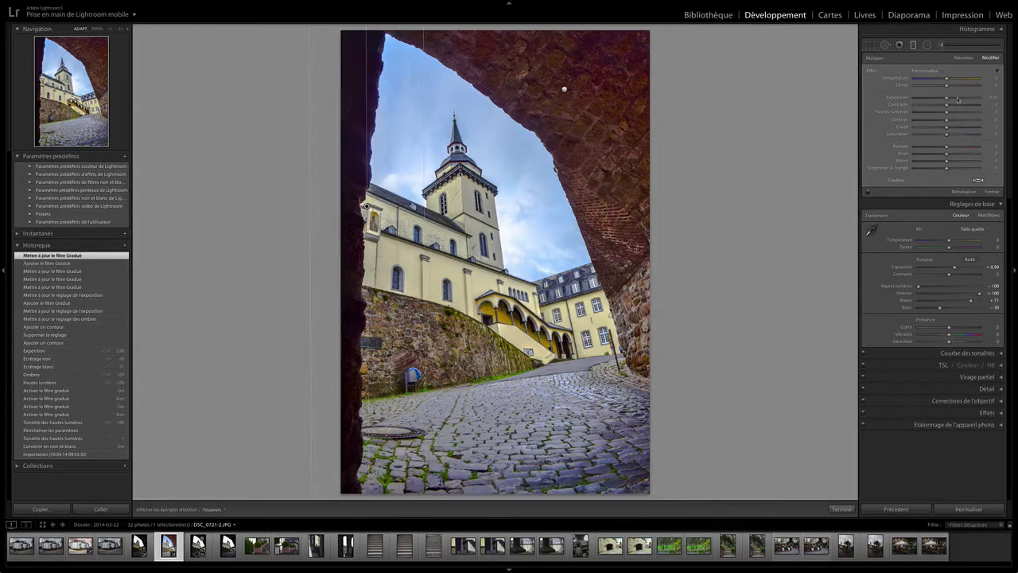
pyautogui.moveTo(947, 97); pyautogui.dragTo(948, 97)
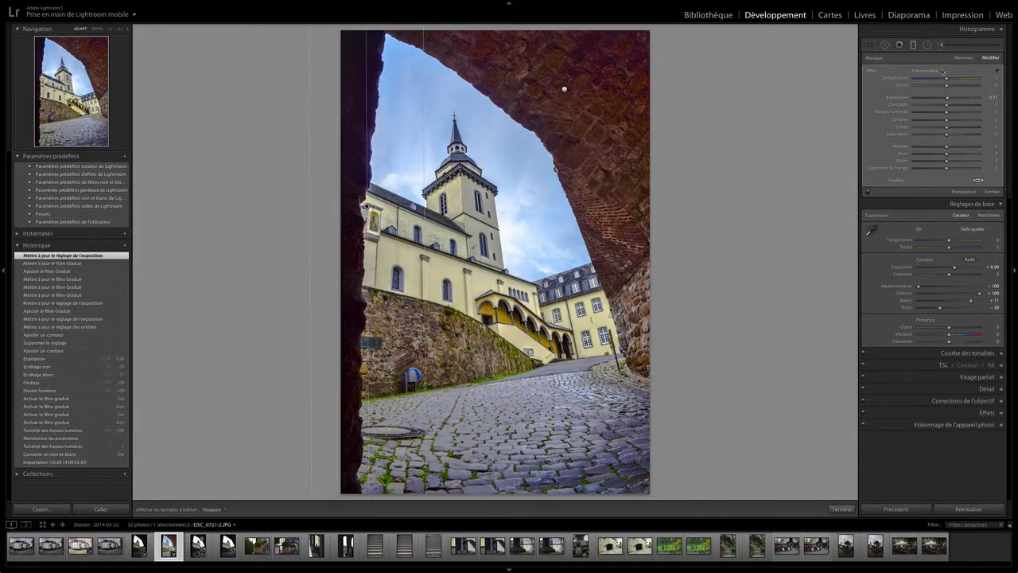
pyautogui.click(944, 72)
pyautogui.click(875, 91)
pyautogui.moveTo(947, 97); pyautogui.dragTo(963, 98)
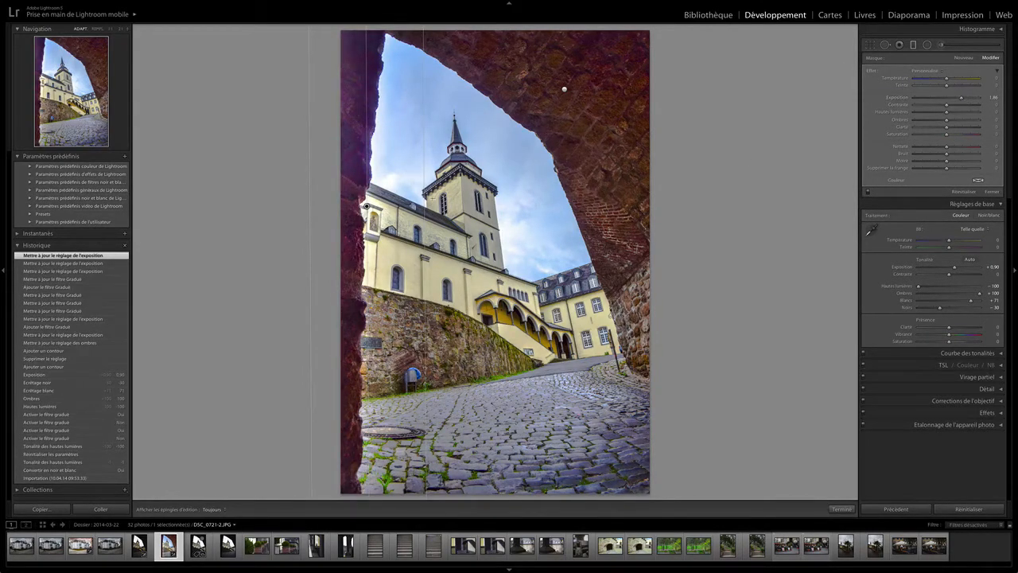
# - Shift the left-edge graduated filter inward towards the church, set its exposure to 0.70, and finish editing it
pyautogui.moveTo(366, 206); pyautogui.dragTo(408, 206)
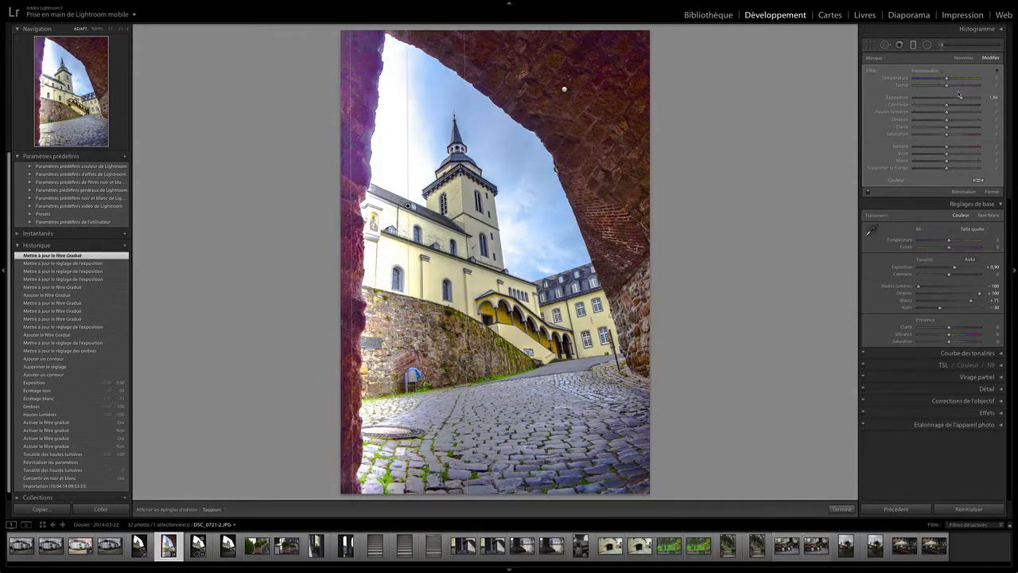
pyautogui.moveTo(958, 97); pyautogui.dragTo(952, 98)
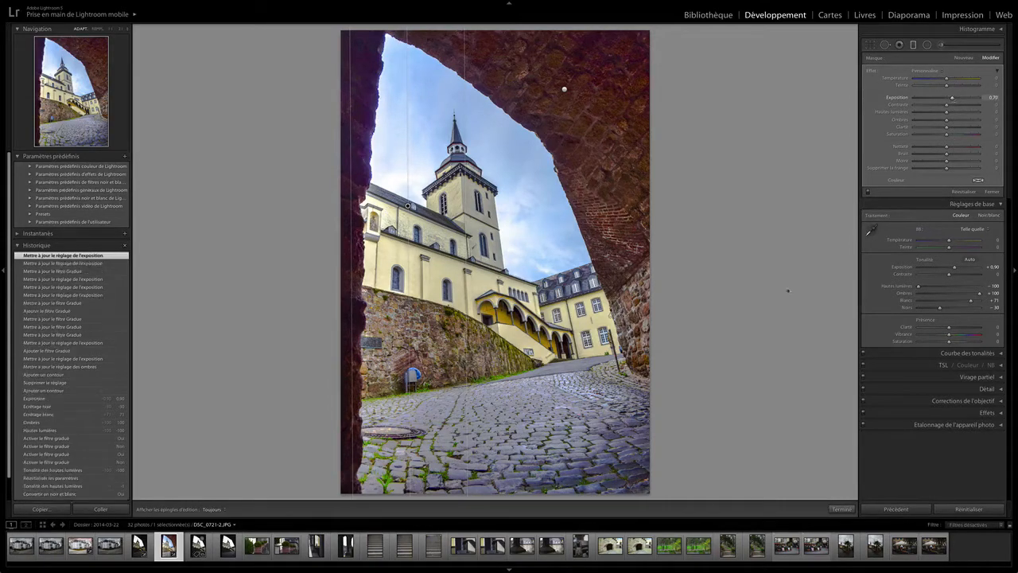
pyautogui.click(846, 509)
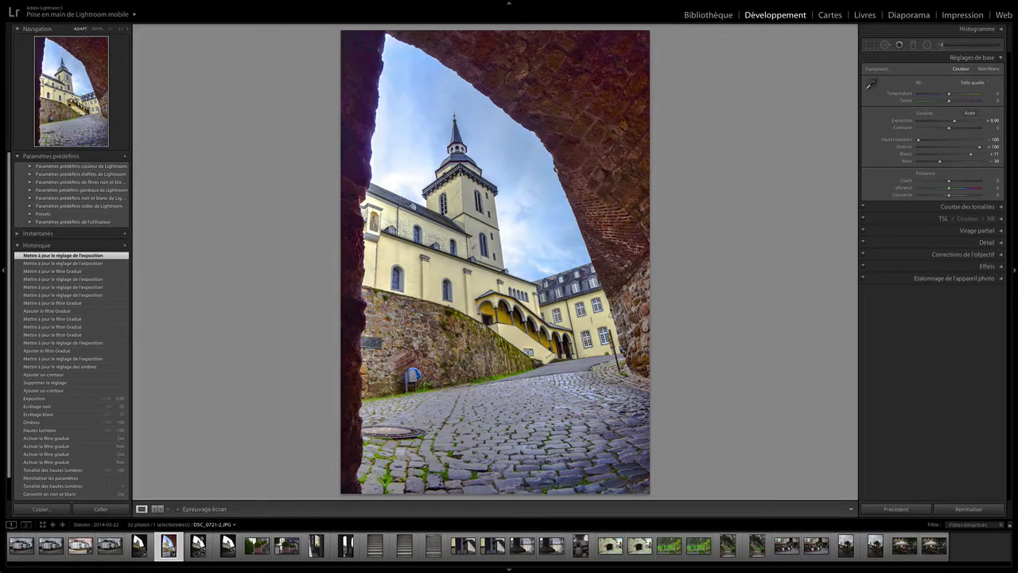
# - Clone out the manhole cover in the cobblestones using spot removal in Dupliquer mode with brush size 77
pyautogui.click(885, 45)
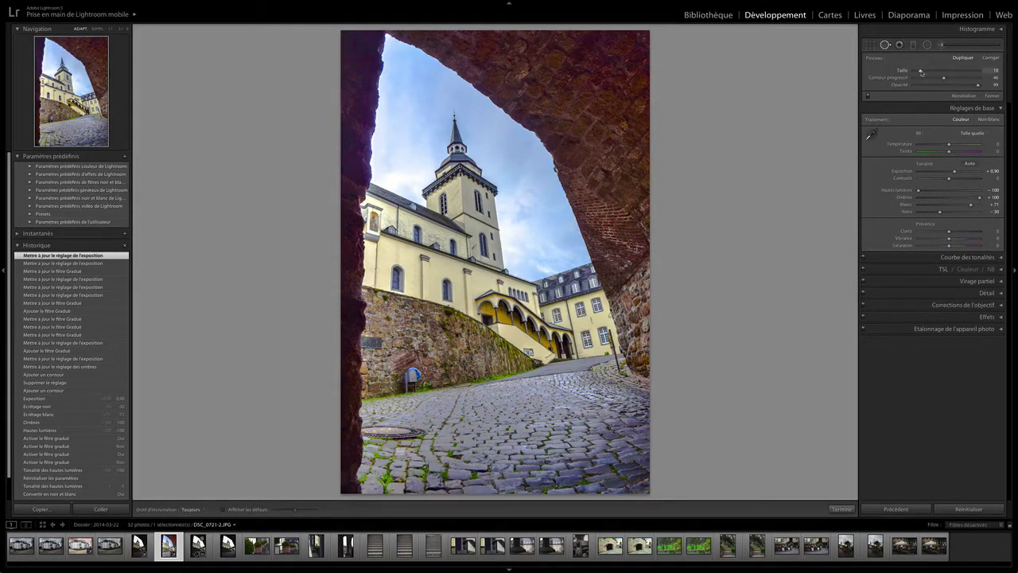
pyautogui.moveTo(921, 71); pyautogui.dragTo(935, 74)
pyautogui.moveTo(935, 72); pyautogui.dragTo(964, 73)
pyautogui.moveTo(363, 431); pyautogui.dragTo(420, 431)
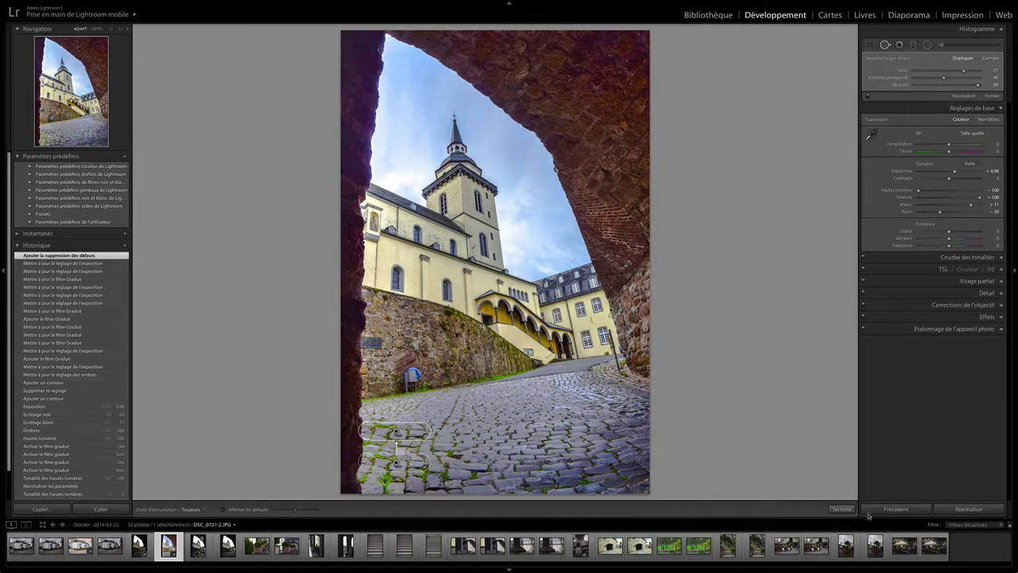
pyautogui.click(842, 508)
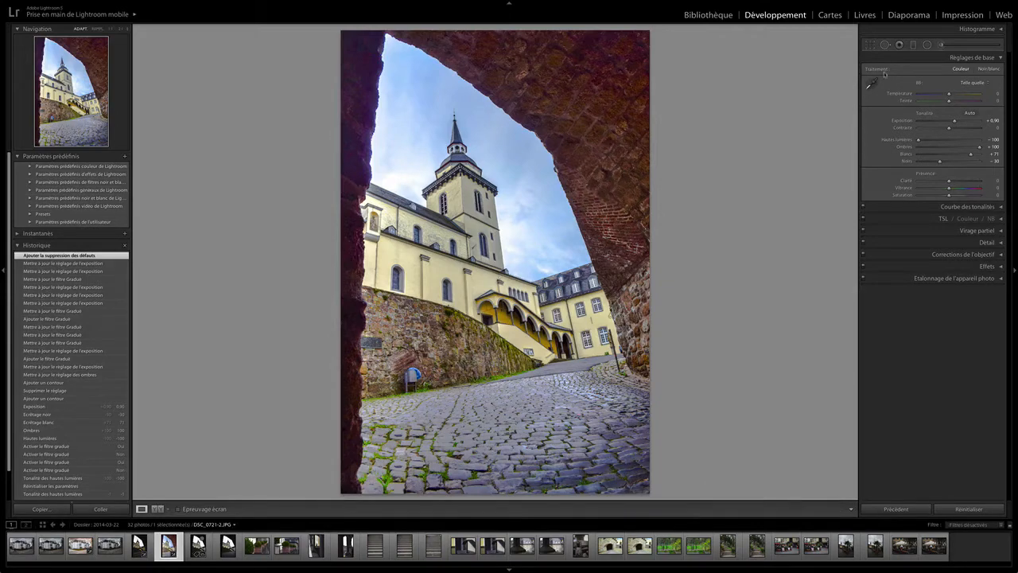
# - Try to clone out the blue bin beside the stone wall, inspect the retouched area up close, and undo the removal
pyautogui.click(886, 45)
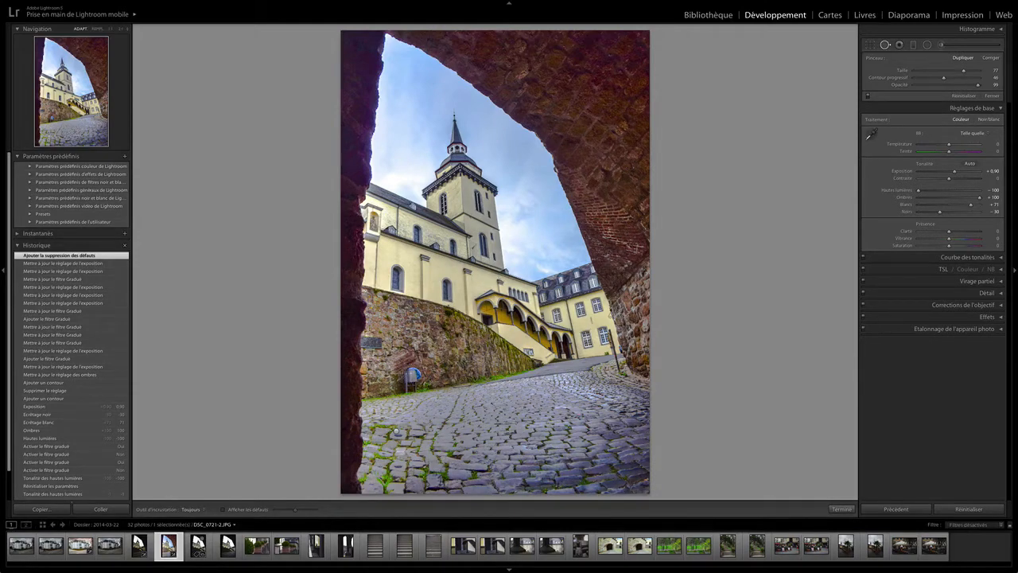
pyautogui.click(412, 373)
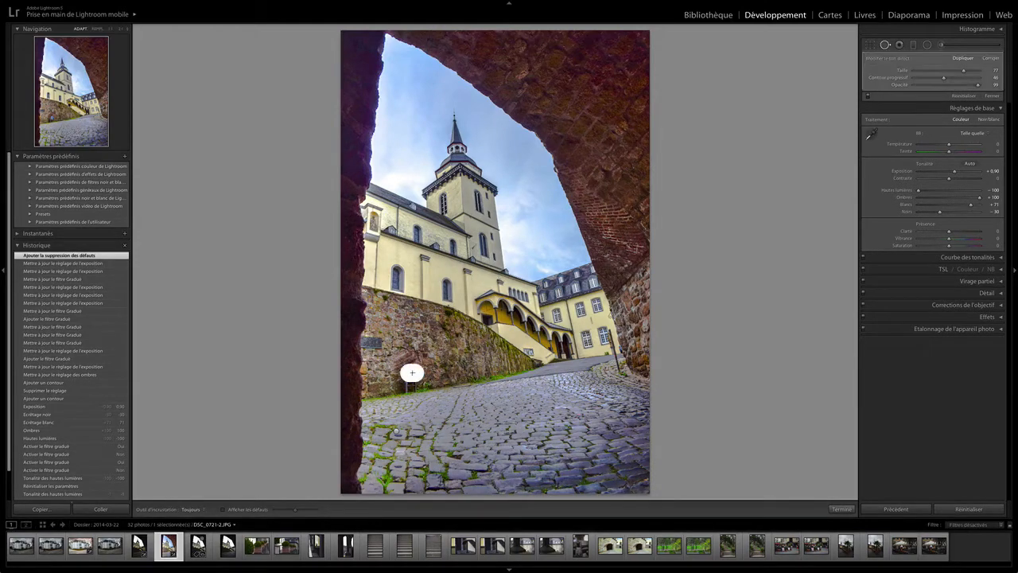
pyautogui.moveTo(411, 373); pyautogui.dragTo(411, 377)
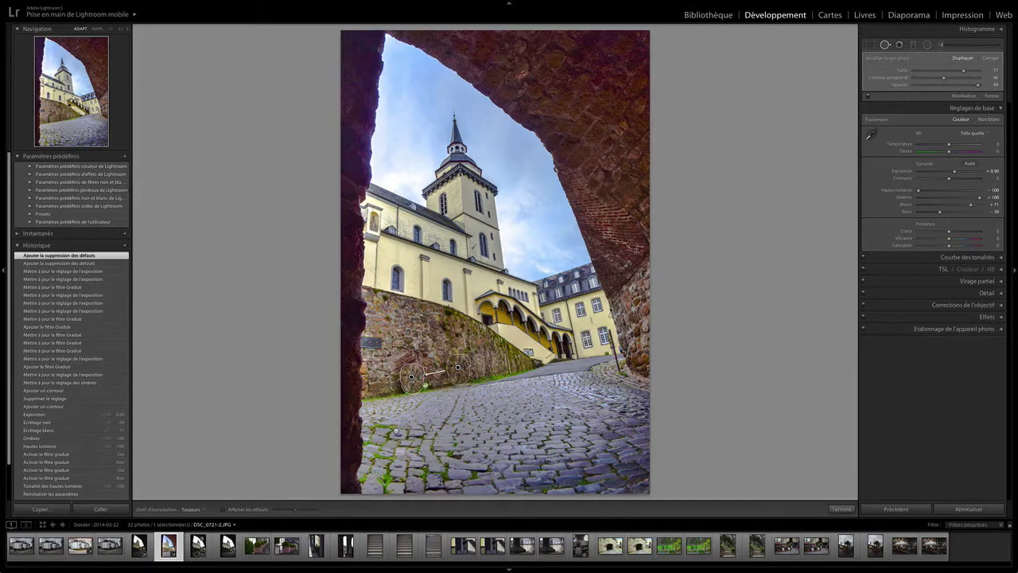
pyautogui.click(843, 509)
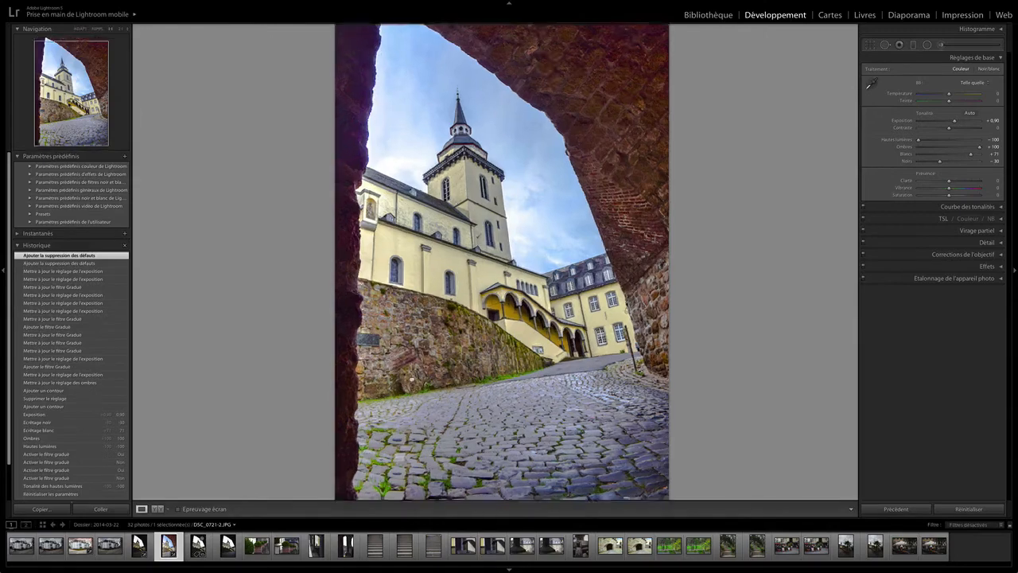
pyautogui.click(409, 379)
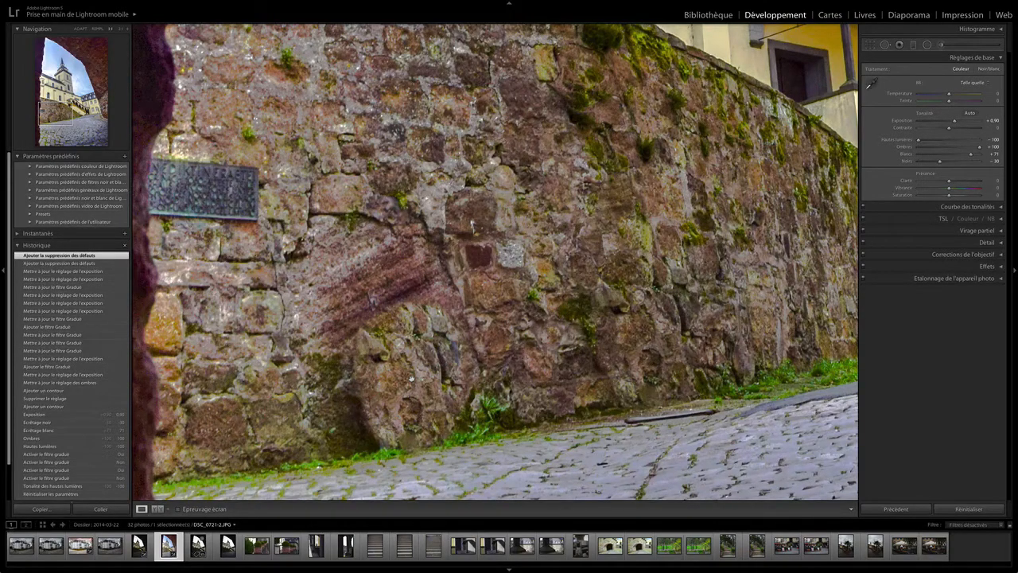
pyautogui.click(412, 379)
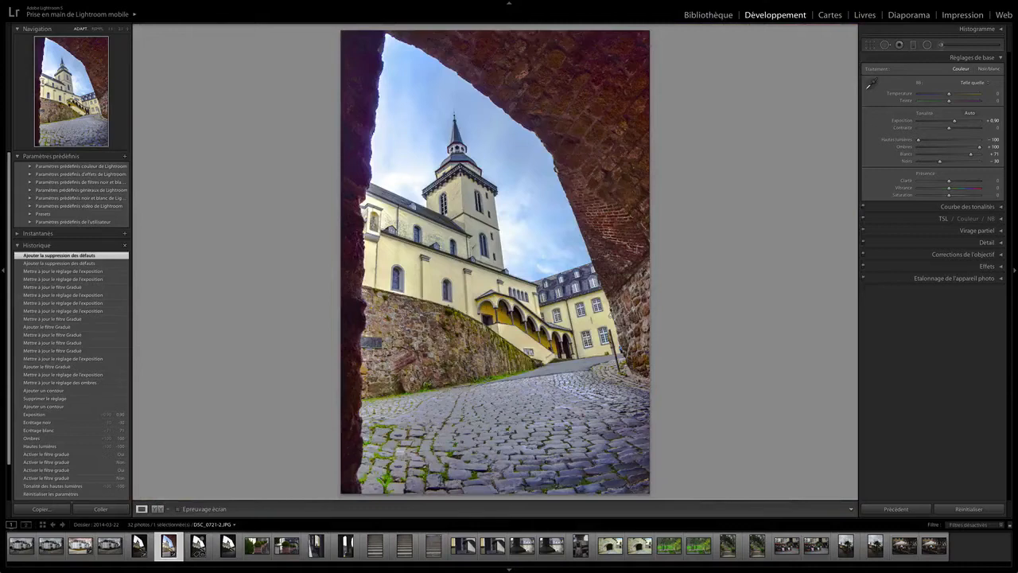
pyautogui.hotkey('ctrl', 'z')
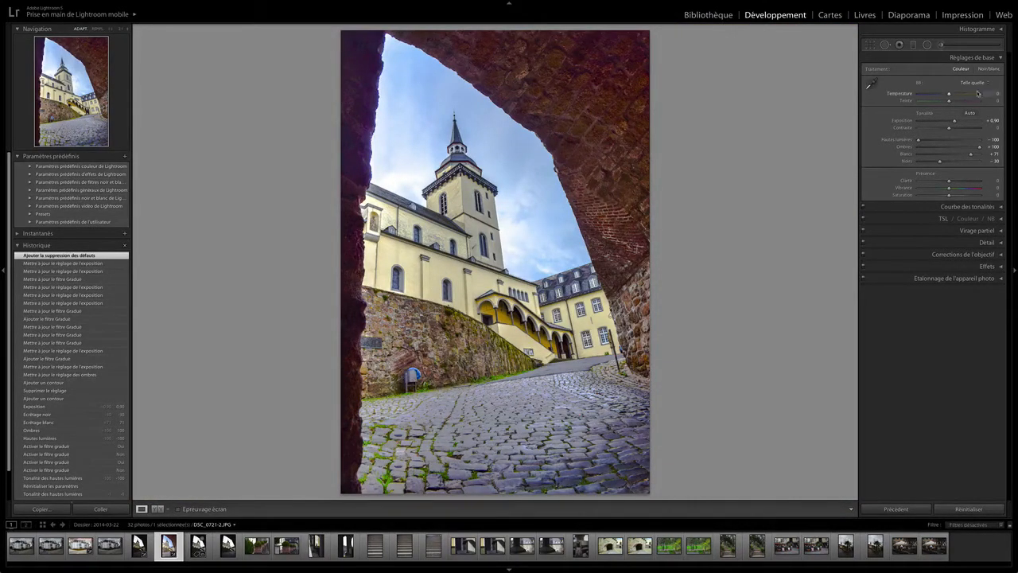
# - Try to clone out the blue bin beside the stone wall with spot removal and inspect the retouched area up close
pyautogui.click(885, 45)
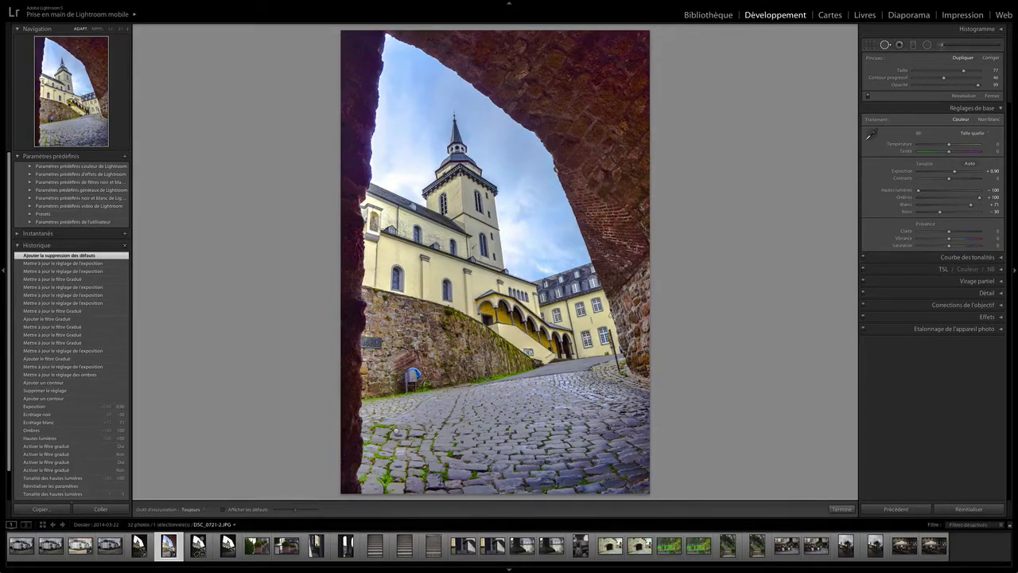
pyautogui.moveTo(393, 376)
pyautogui.mouseDown()
pyautogui.moveTo(426, 373)
pyautogui.moveTo(398, 380)
pyautogui.moveTo(419, 382)
pyautogui.moveTo(402, 390)
pyautogui.moveTo(420, 383)
pyautogui.mouseUp()
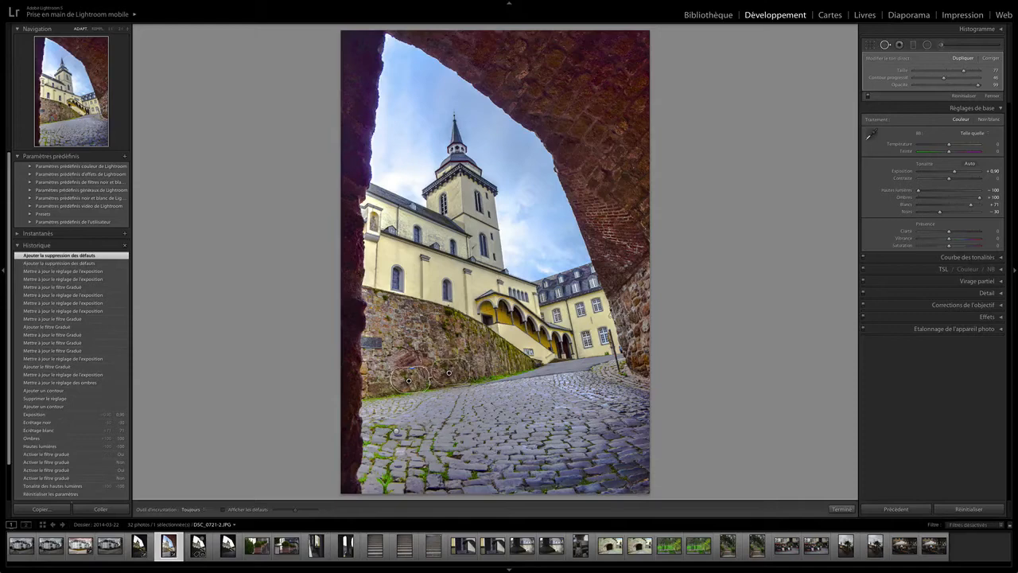
pyautogui.click(841, 509)
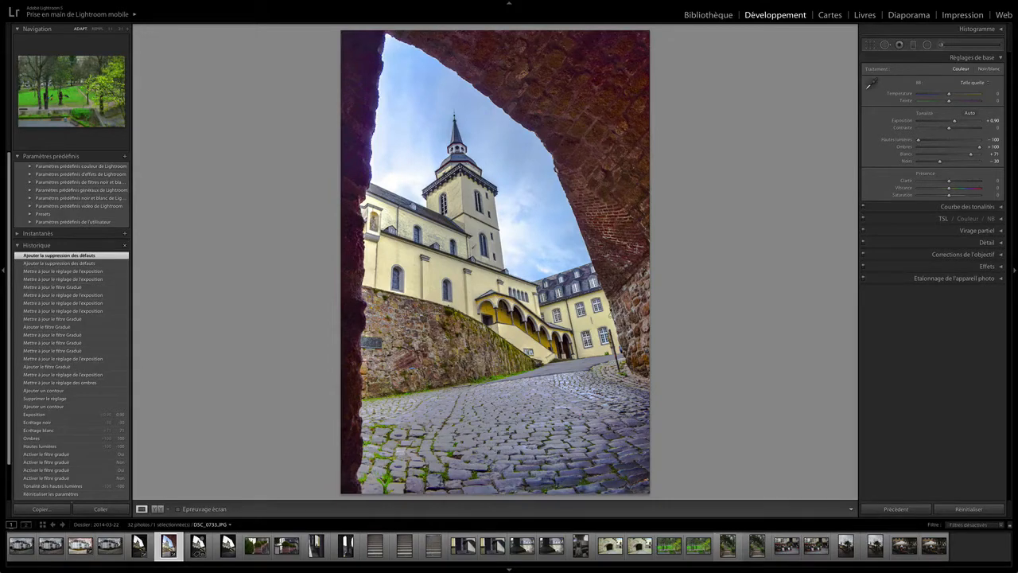
pyautogui.click(412, 374)
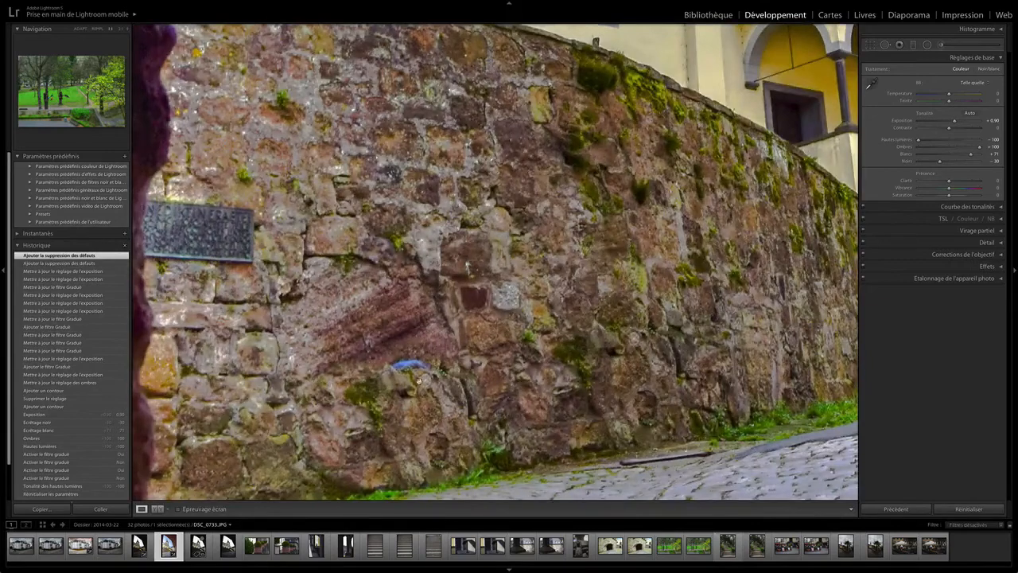
# - Adjust the wall area used as source for the bin's clone spot, and delete that spot
pyautogui.click(885, 45)
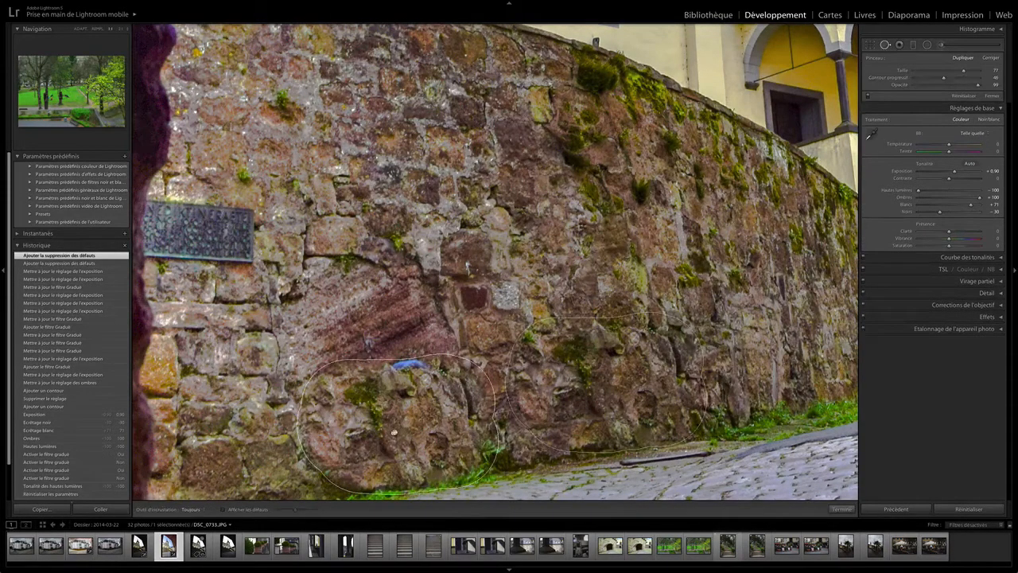
pyautogui.click(393, 433)
pyautogui.click(598, 397)
pyautogui.moveTo(602, 391)
pyautogui.mouseDown()
pyautogui.moveTo(604, 418)
pyautogui.moveTo(604, 398)
pyautogui.mouseUp()
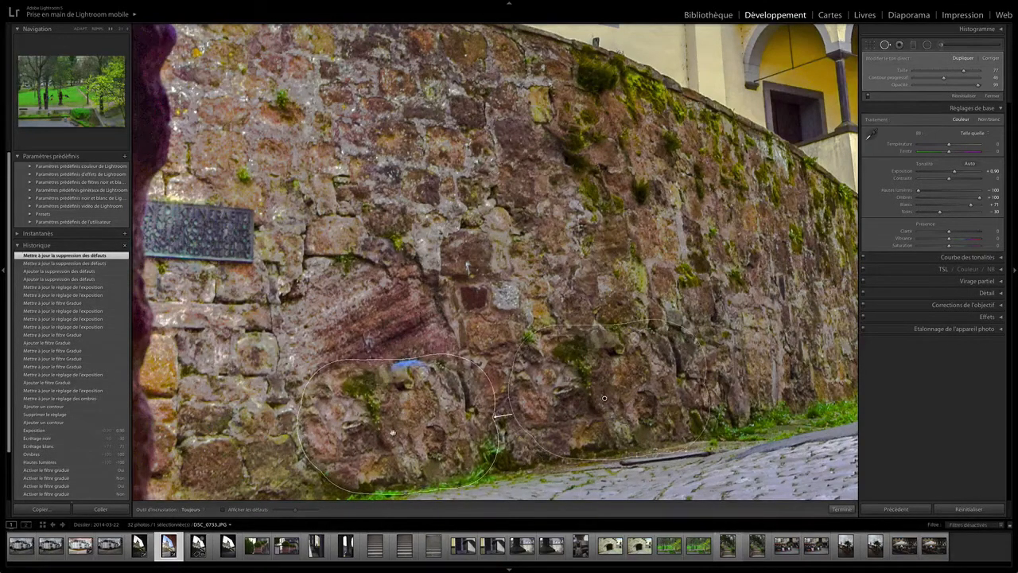
pyautogui.press('Delete')
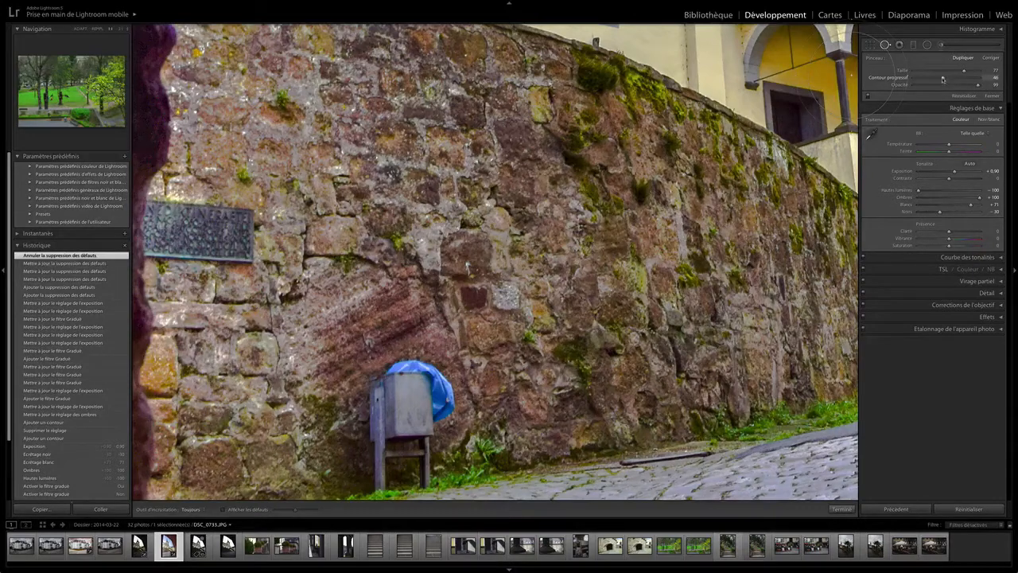
# - Clone out the blue bin and its legs with the spot removal feather reduced to 18, and finish the retouch
pyautogui.moveTo(944, 79)
pyautogui.mouseDown()
pyautogui.moveTo(964, 78)
pyautogui.moveTo(925, 78)
pyautogui.mouseUp()
pyautogui.moveTo(342, 384)
pyautogui.mouseDown()
pyautogui.moveTo(448, 382)
pyautogui.moveTo(329, 425)
pyautogui.moveTo(401, 446)
pyautogui.moveTo(429, 424)
pyautogui.moveTo(385, 447)
pyautogui.moveTo(436, 442)
pyautogui.moveTo(427, 425)
pyautogui.mouseUp()
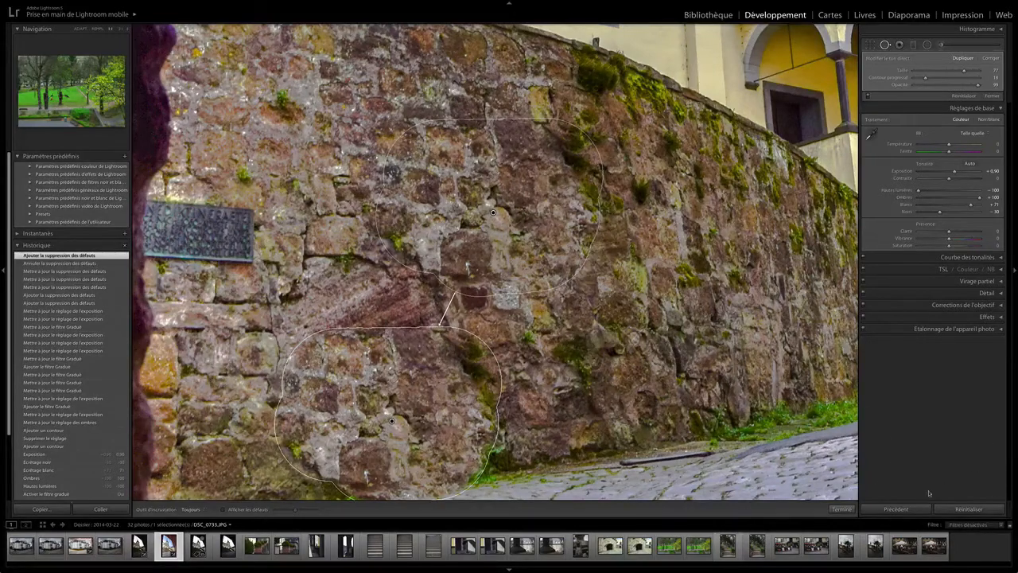
pyautogui.click(841, 509)
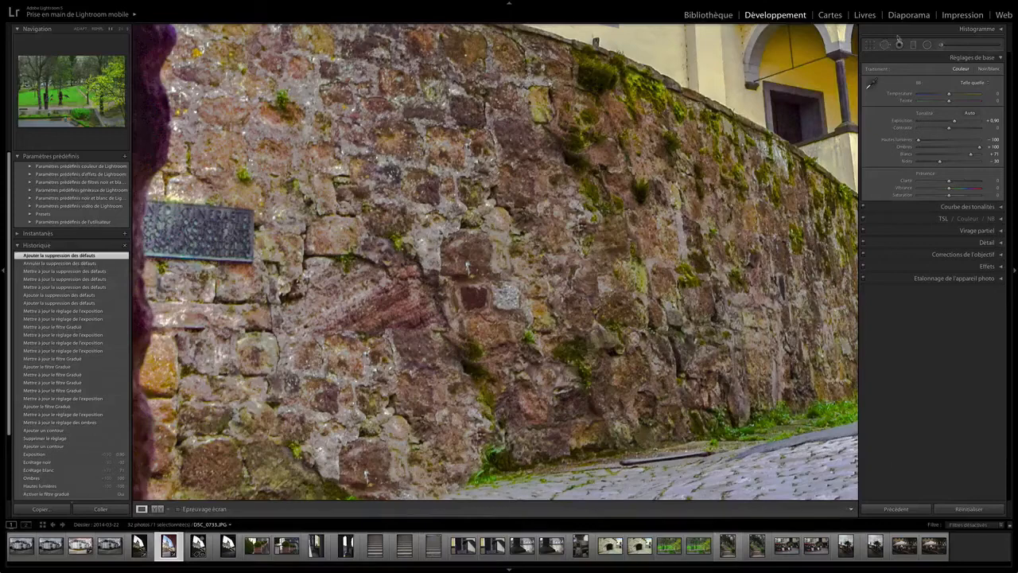
pyautogui.click(468, 267)
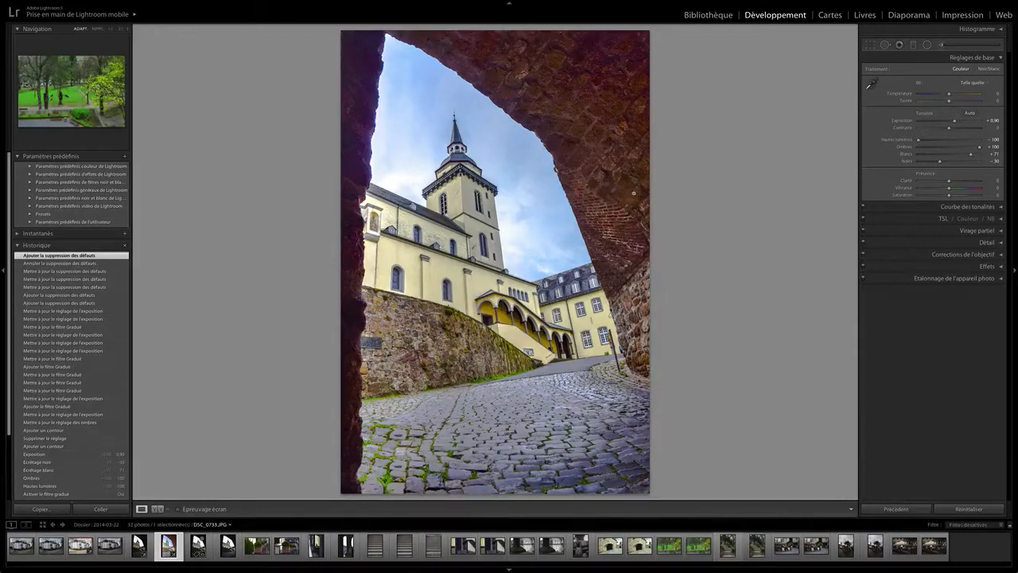
# - Clone out the blue car beside the arch with brush size 31, sourcing from the yellow facade next to it, and finish the retouch
pyautogui.click(619, 346)
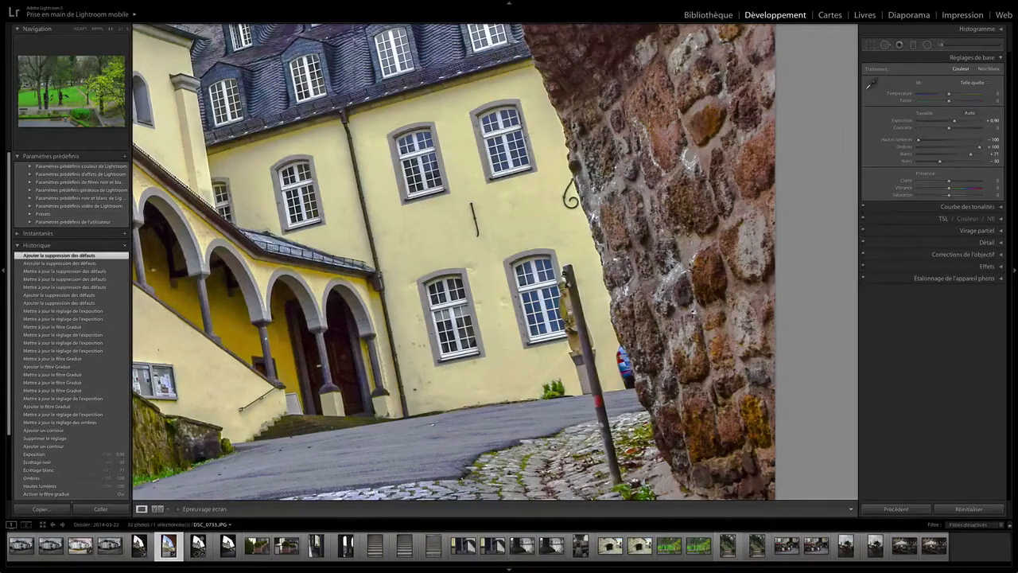
pyautogui.click(571, 349)
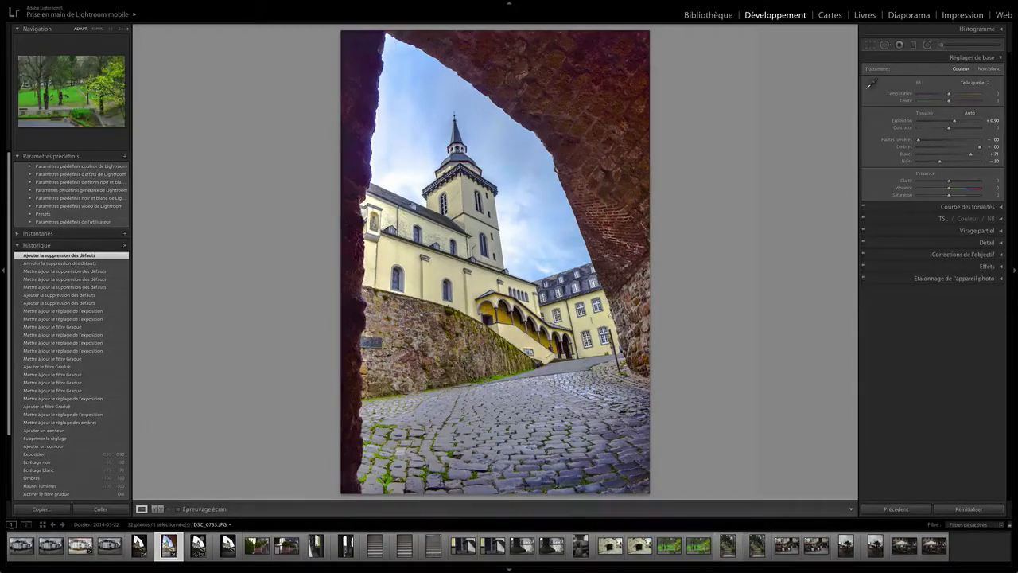
pyautogui.click(609, 339)
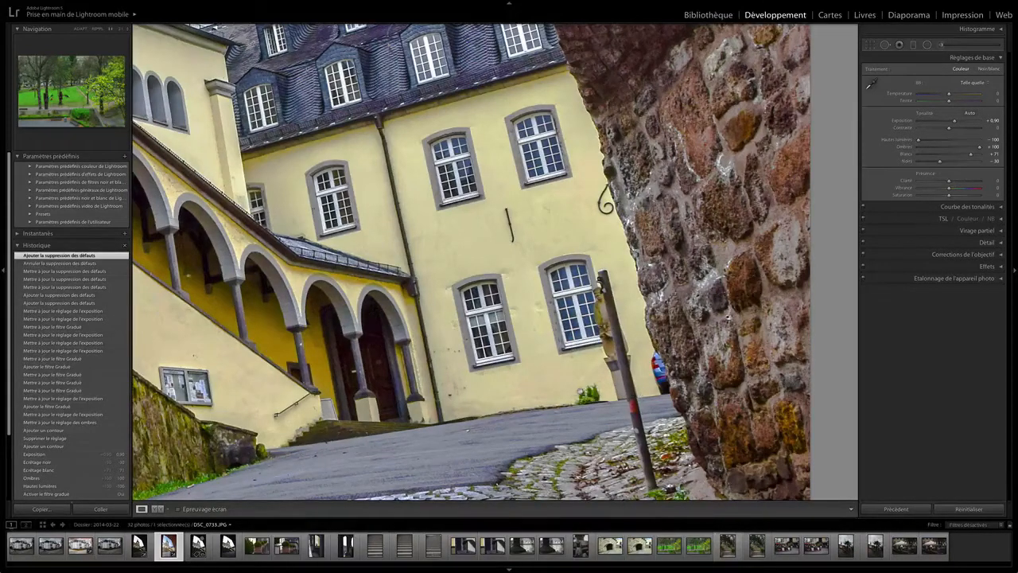
pyautogui.click(418, 355)
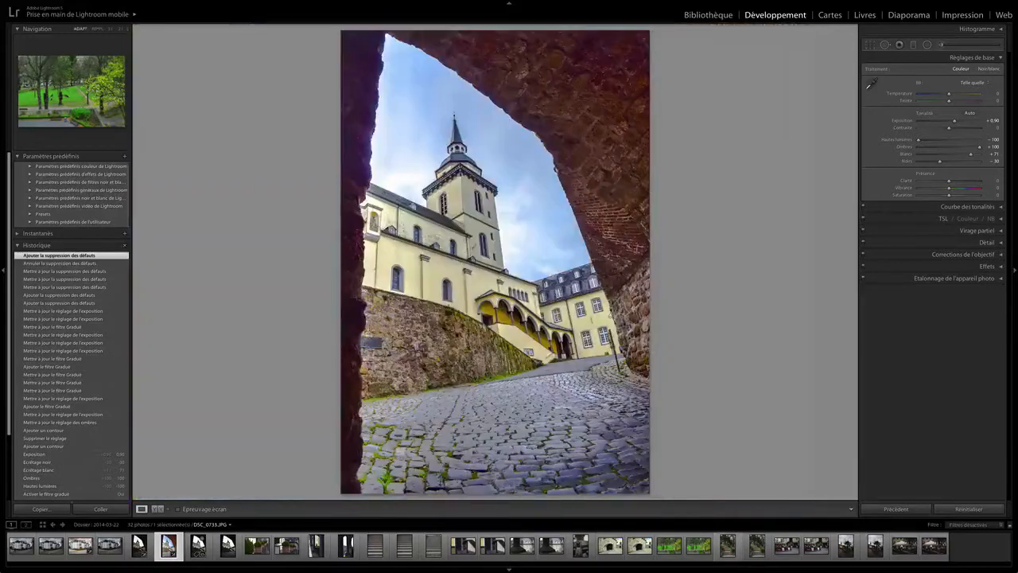
pyautogui.click(612, 348)
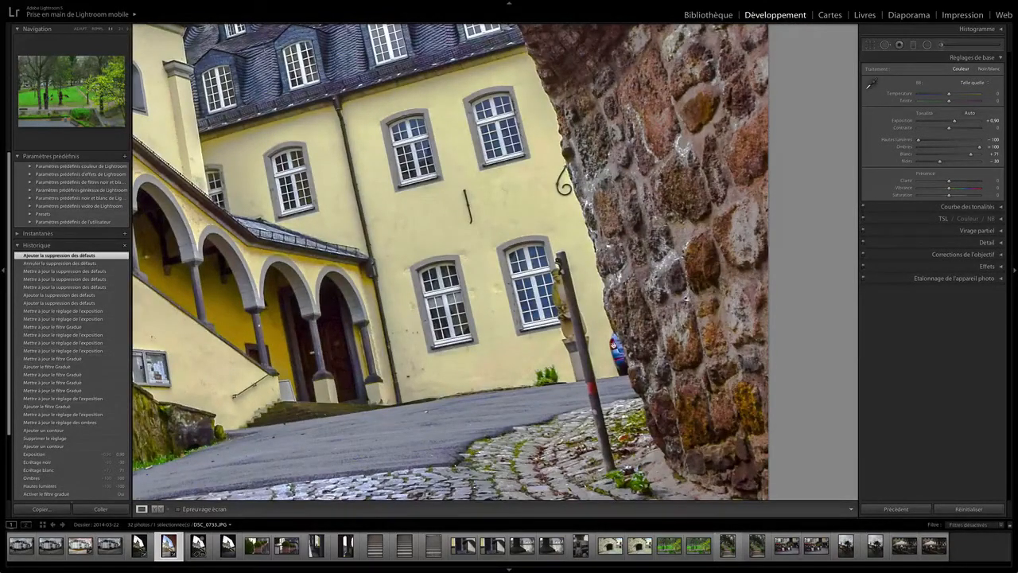
pyautogui.click(886, 45)
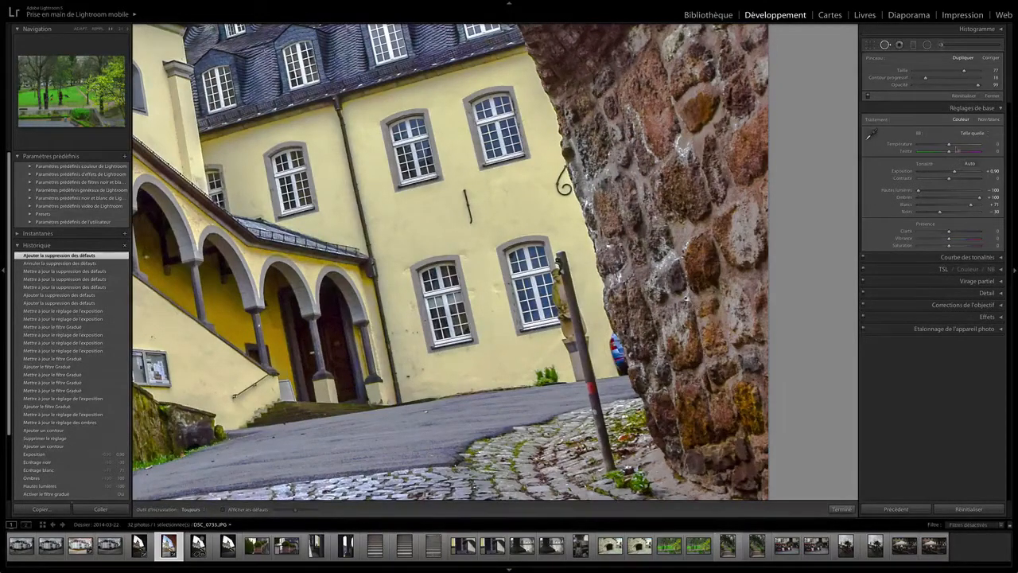
pyautogui.moveTo(964, 71); pyautogui.dragTo(934, 71)
pyautogui.moveTo(613, 351); pyautogui.dragTo(623, 368)
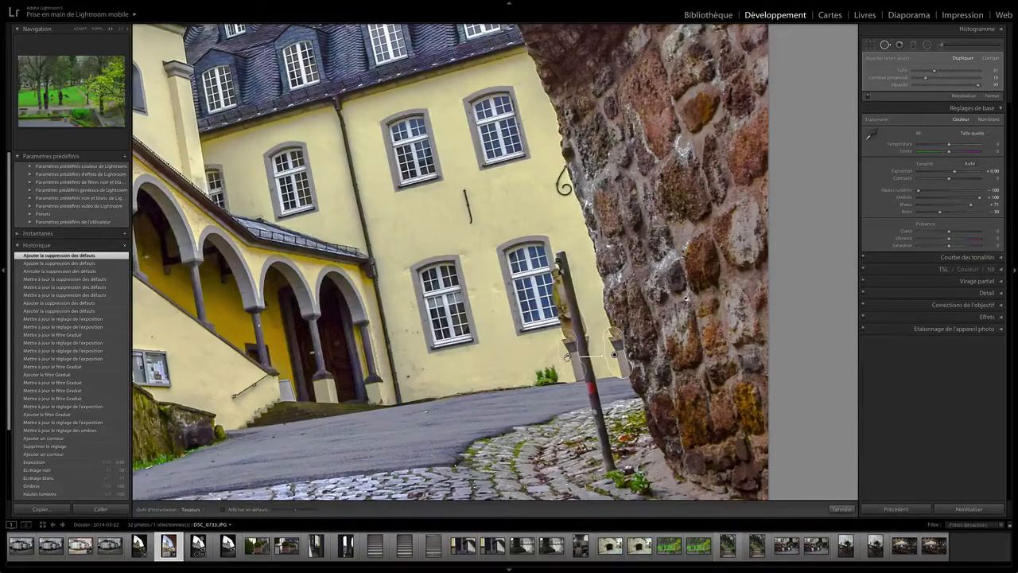
pyautogui.moveTo(568, 356)
pyautogui.mouseDown()
pyautogui.moveTo(558, 361)
pyautogui.moveTo(602, 360)
pyautogui.mouseUp()
pyautogui.moveTo(599, 357)
pyautogui.mouseDown()
pyautogui.moveTo(620, 359)
pyautogui.moveTo(604, 368)
pyautogui.moveTo(601, 359)
pyautogui.mouseUp()
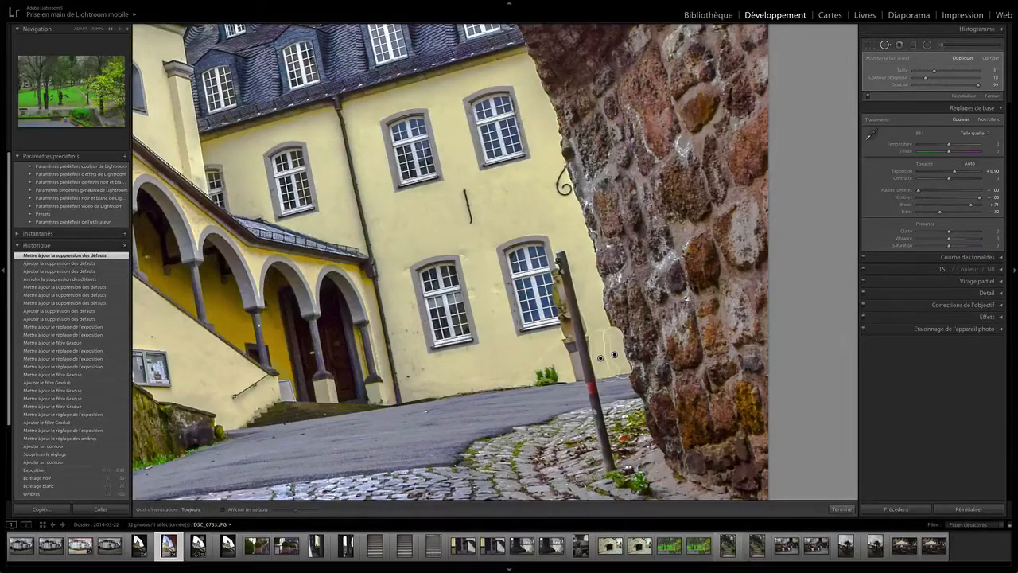
pyautogui.click(842, 508)
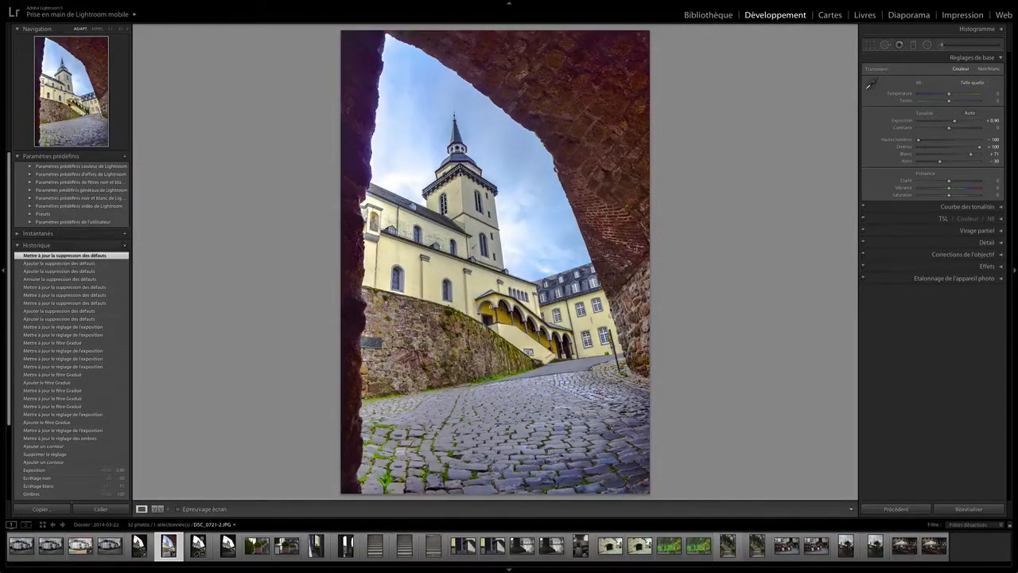
# - Show before and after side by side, and apply the lens profile correction, chromatic aberration removal and Auto Upright perspective
pyautogui.press('y')
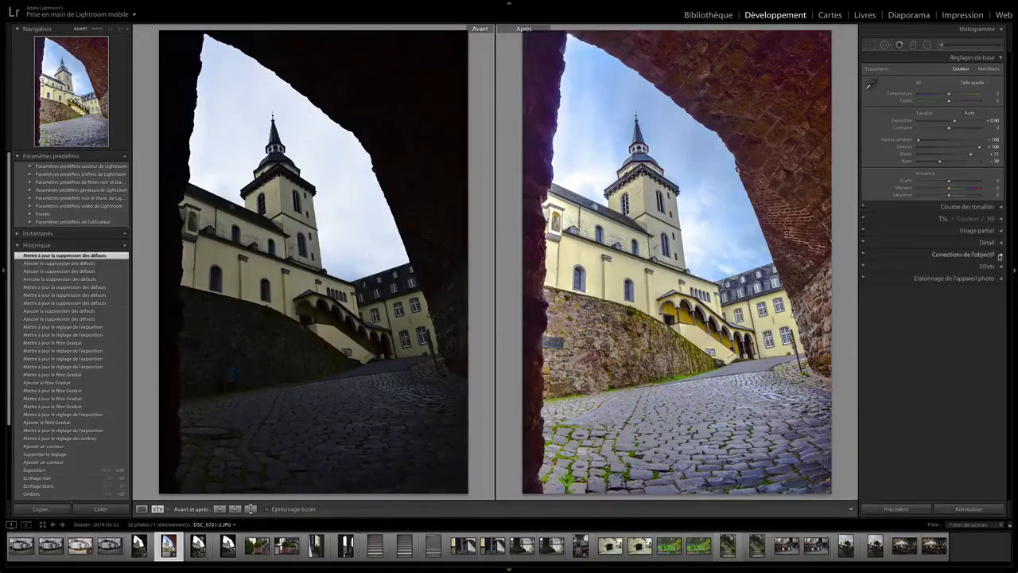
pyautogui.click(984, 254)
pyautogui.click(868, 278)
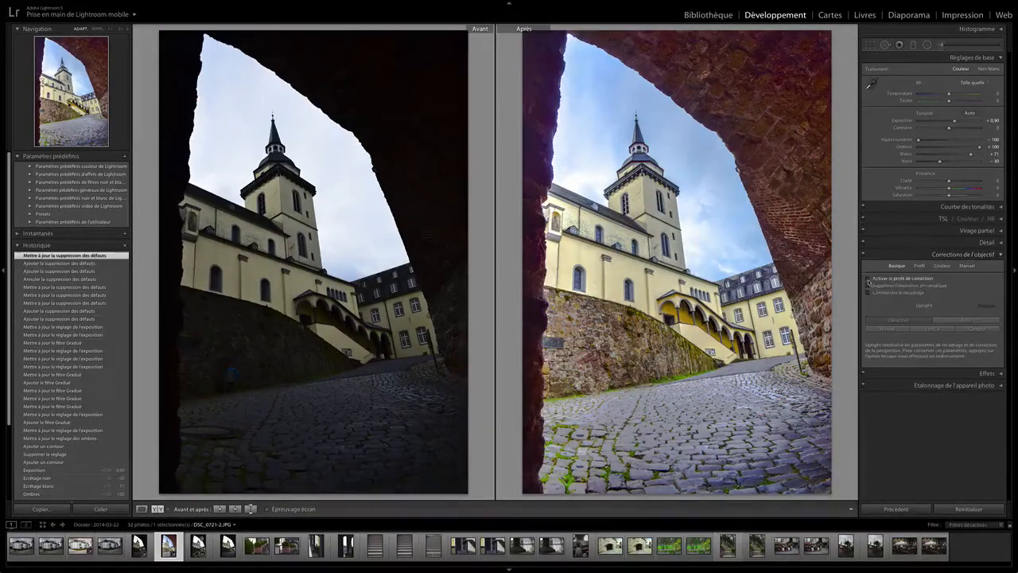
pyautogui.click(868, 284)
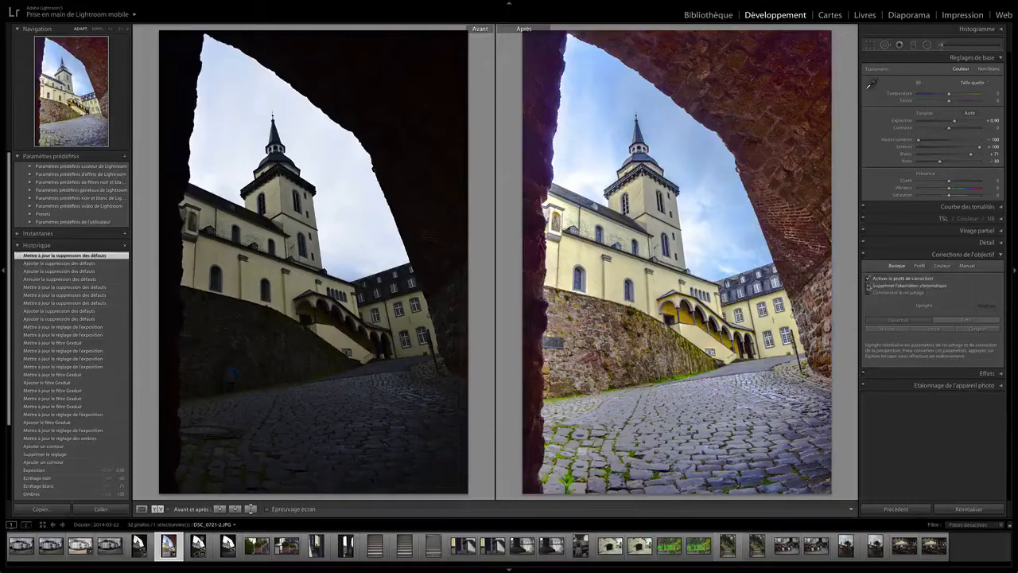
pyautogui.click(966, 319)
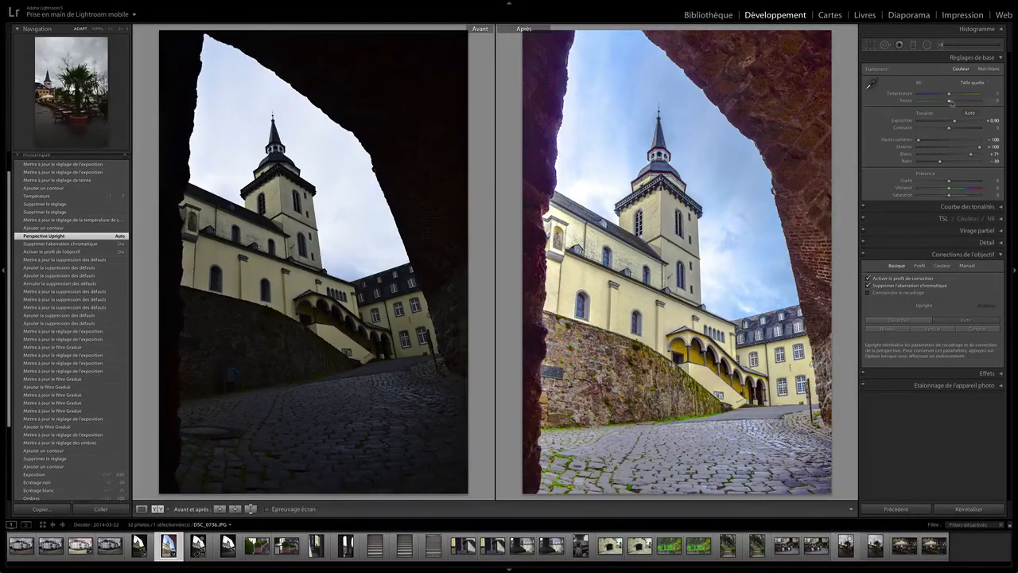
# - Warm the photo's white balance by setting the temperature to +8
pyautogui.moveTo(949, 93); pyautogui.dragTo(952, 96)
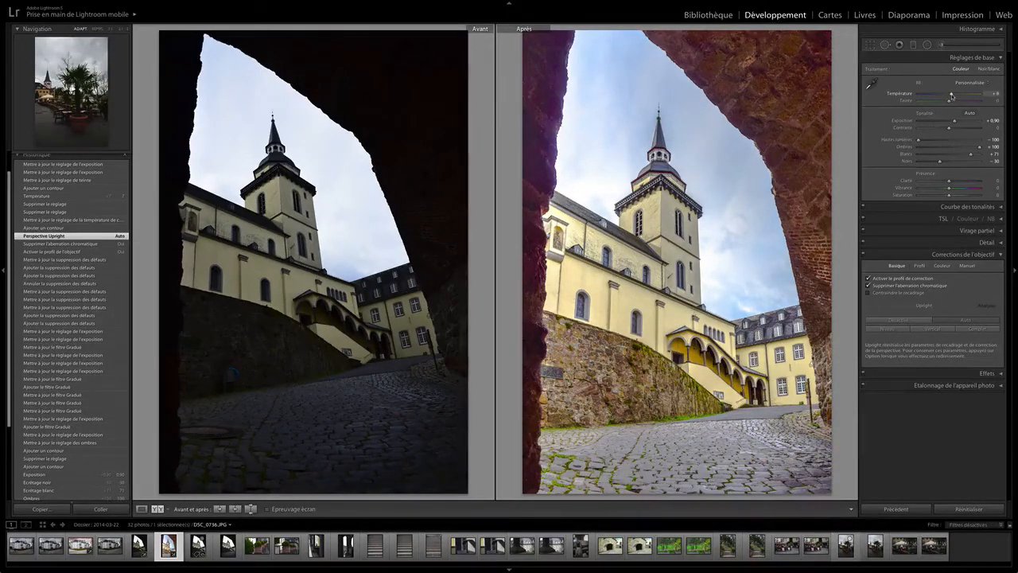
pyautogui.press('Return')
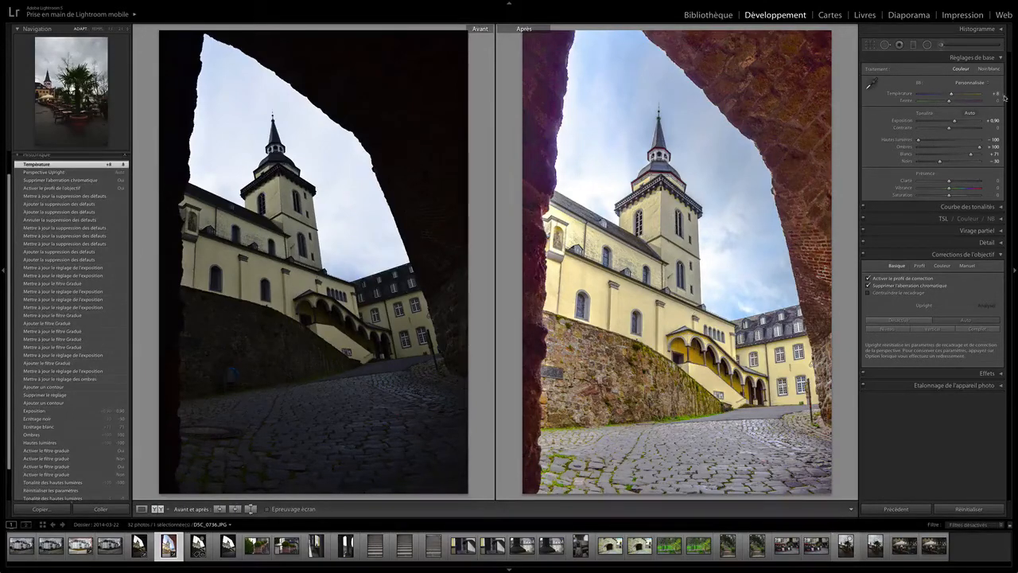
# - Paint an adjustment brush over the upper sky beside the tower, shift its tint towards magenta, and finish editing it
pyautogui.click(942, 45)
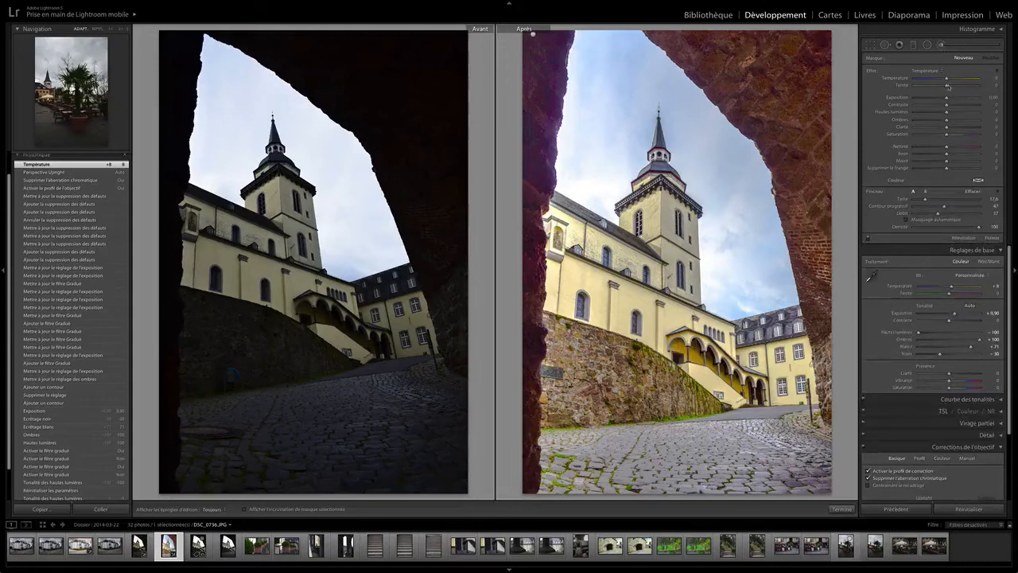
pyautogui.press('h')
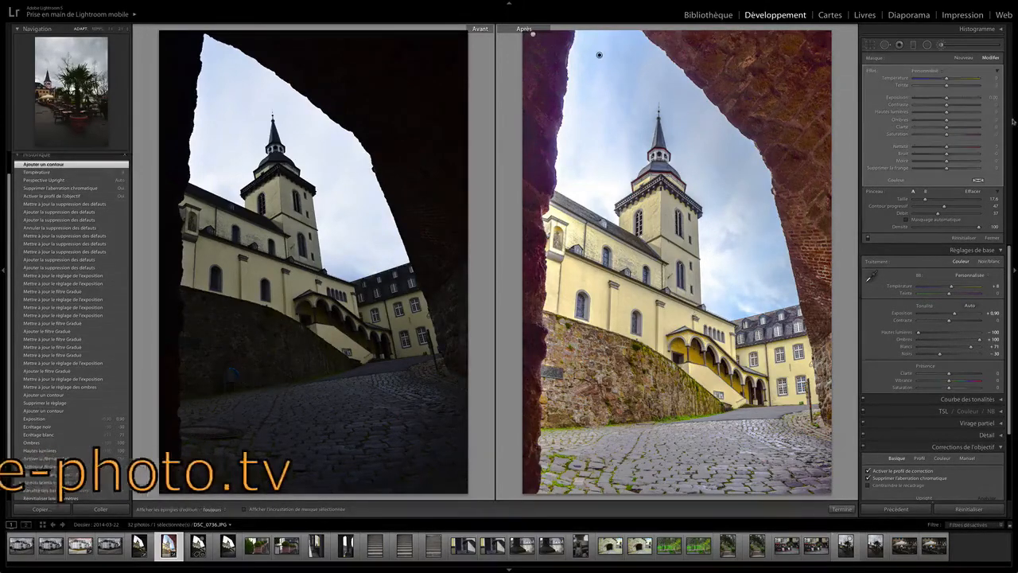
pyautogui.moveTo(947, 78); pyautogui.dragTo(971, 86)
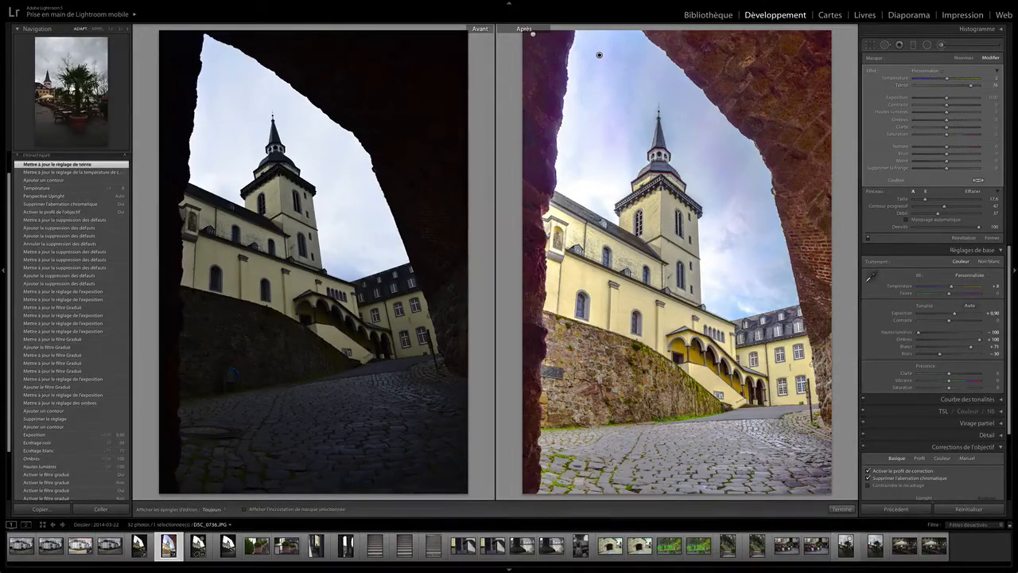
pyautogui.click(841, 509)
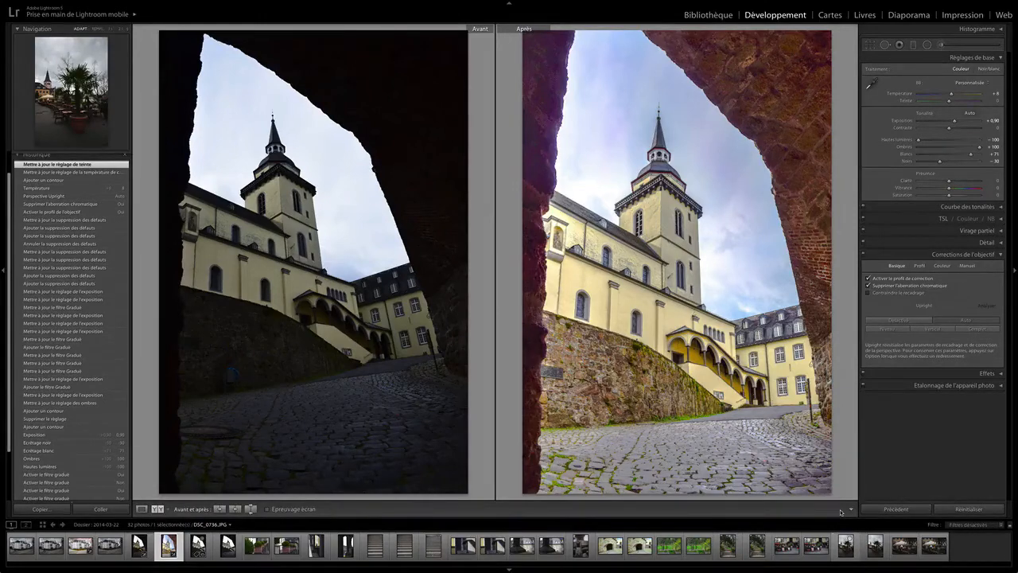